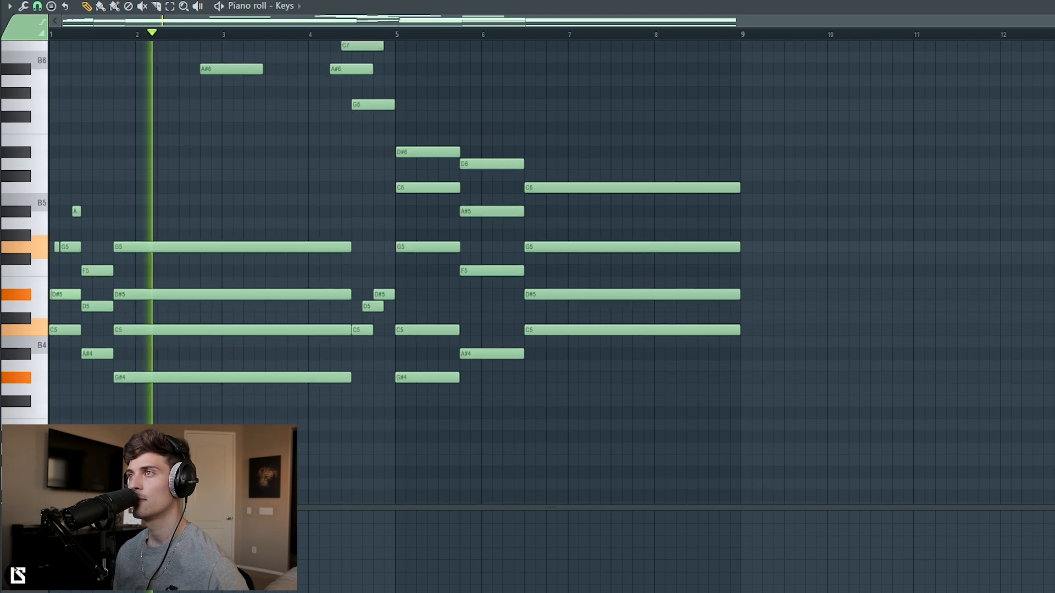
- Listen through the whole Keys pattern, then stop playback and enlarge the opening bars
scroll(736, 111, up, 2)
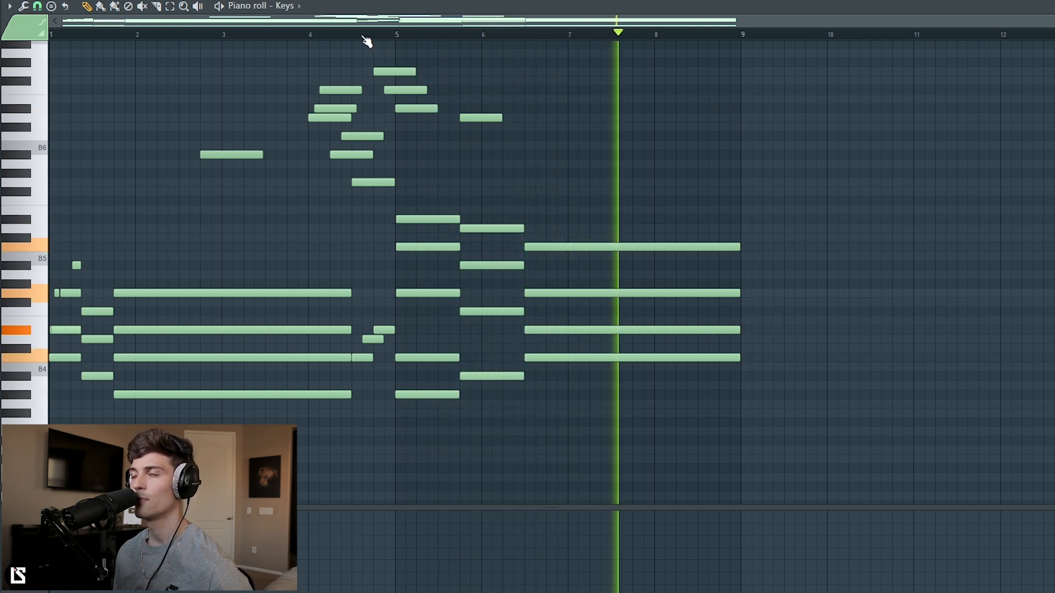
key(space)
scroll(366, 33, up, 5)
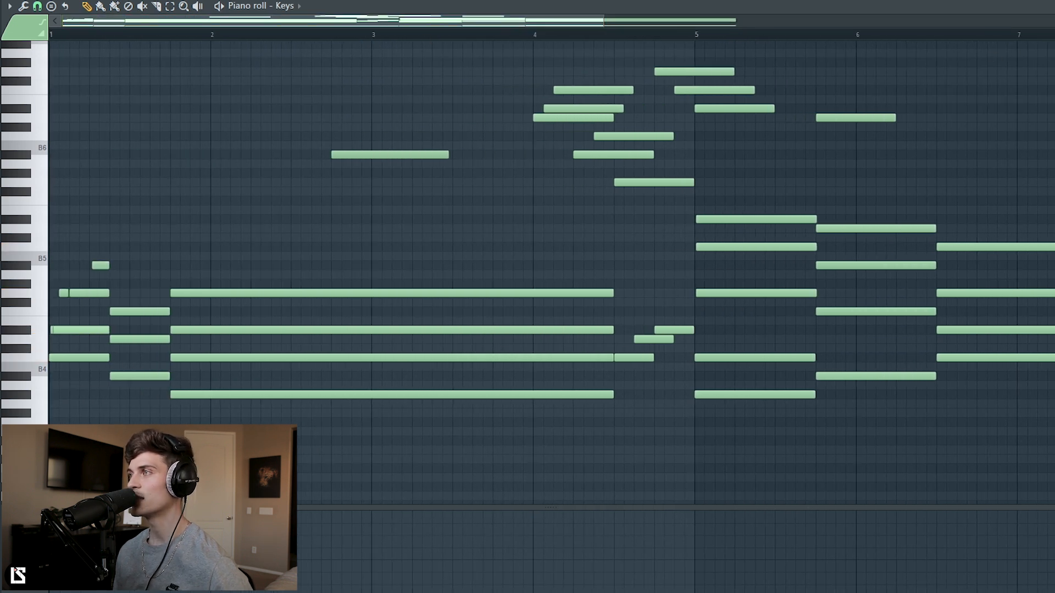
- Highlight the short G5 and A#5 notes in bar 1 and play back the opening chords
scroll(595, 158, up, 3)
scroll(603, 89, up, 3)
mouse_move(551, 101)
mouse_down()
mouse_move(792, 269)
mouse_move(909, 297)
mouse_up()
scroll(253, 65, down, 4)
scroll(165, 121, down, 2)
scroll(129, 151, up, 1)
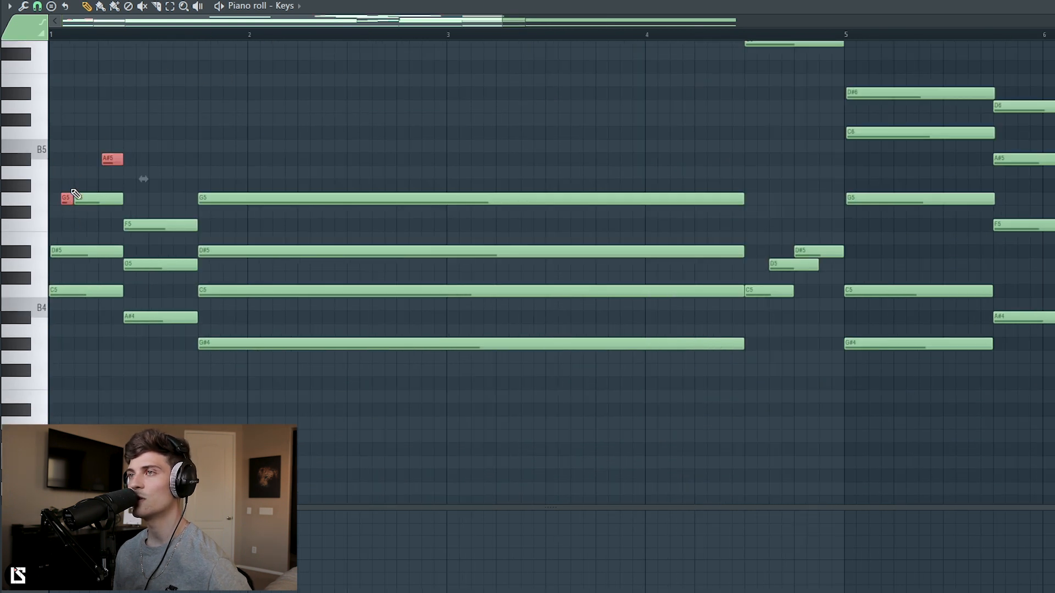
key(space)
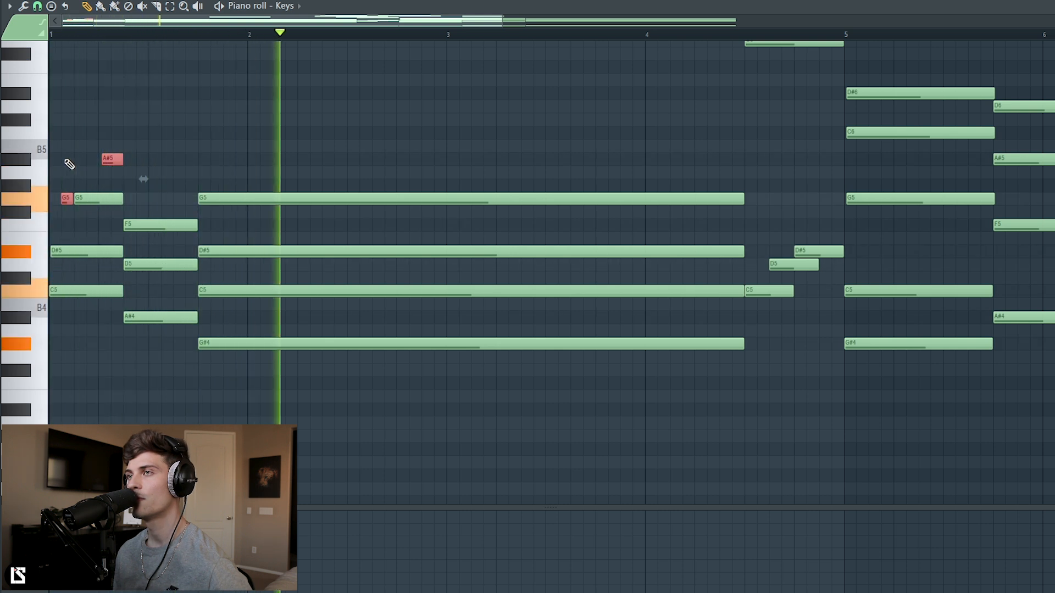
key(space)
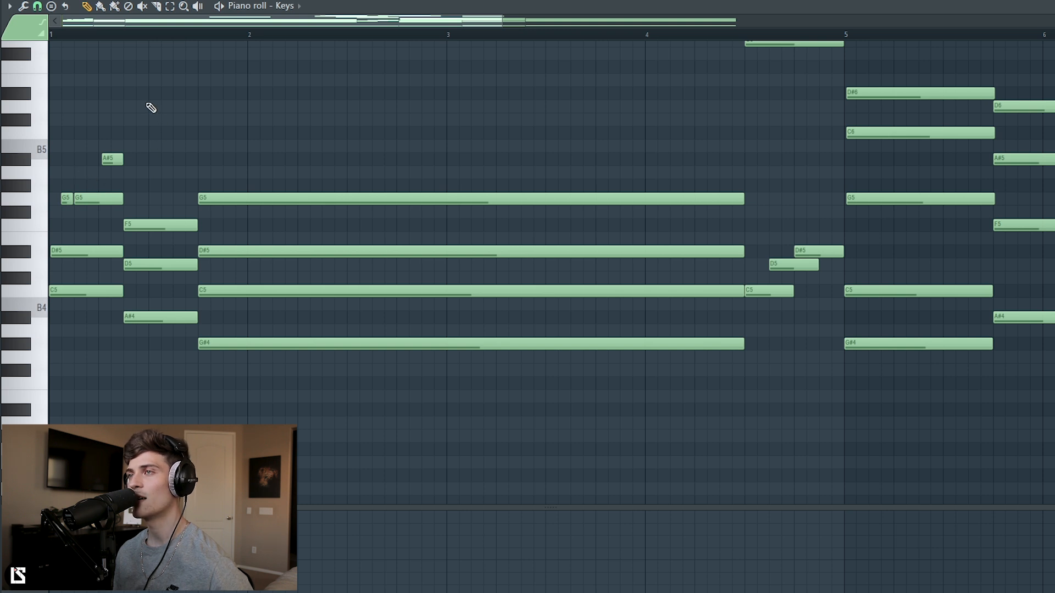
- Replay the opening chords, stop playback, highlight their notes and clear the selection
key(space)
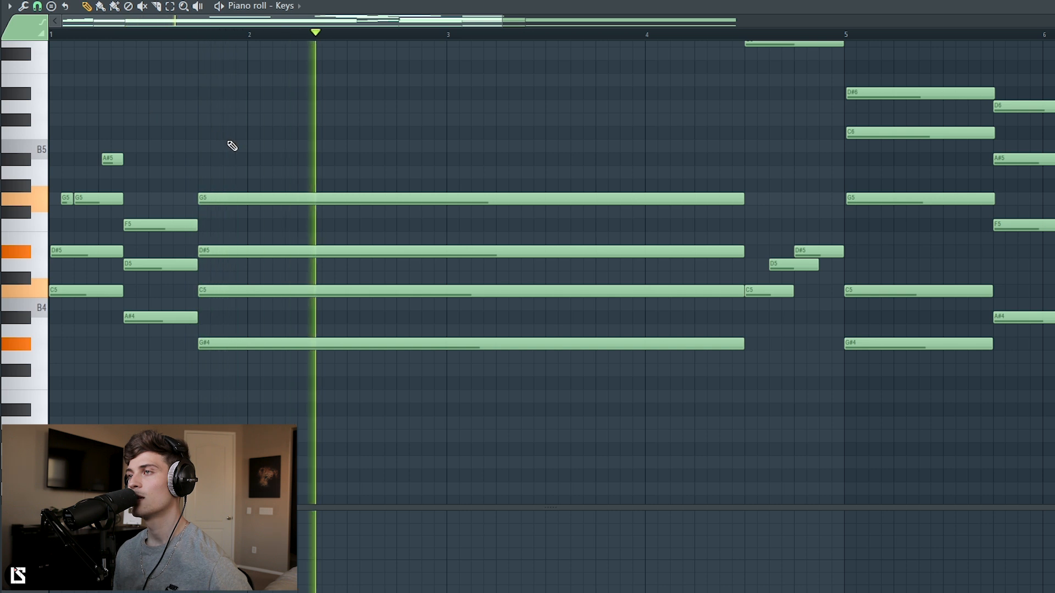
key(space)
drag(81, 140, 359, 422)
ctrl+click(360, 423)
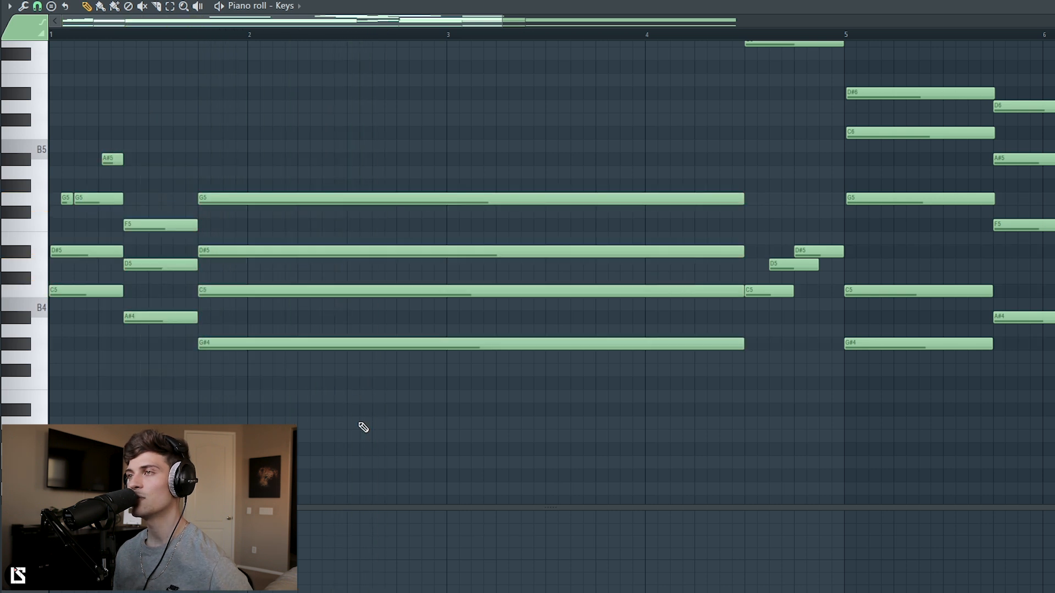
- Play the Keys pattern up to the start of the high melody at bar 4, then stop
scroll(570, 176, down, 3)
scroll(565, 176, up, 4)
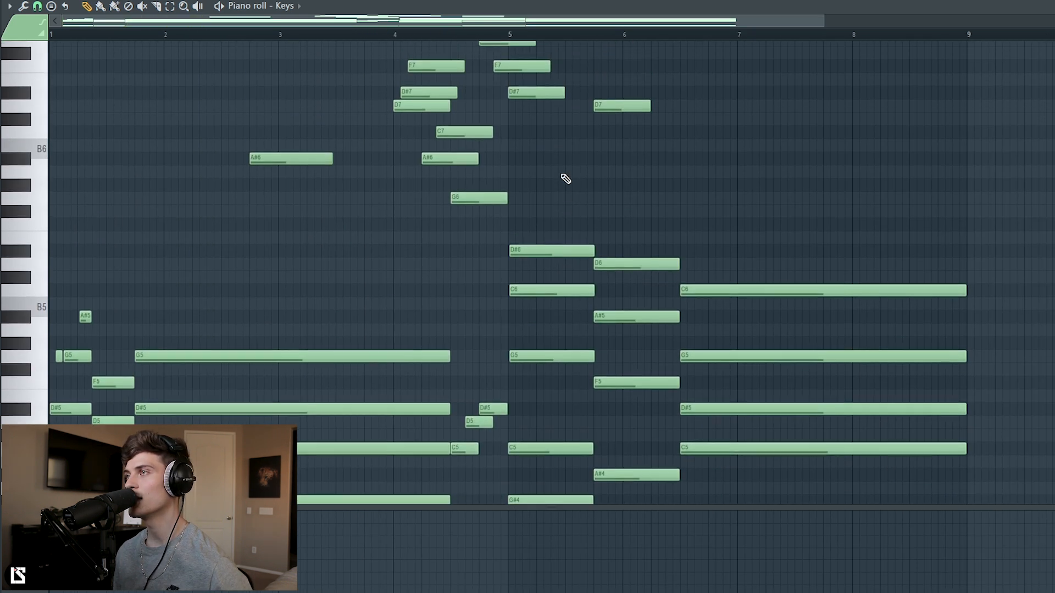
scroll(551, 273, down, 3)
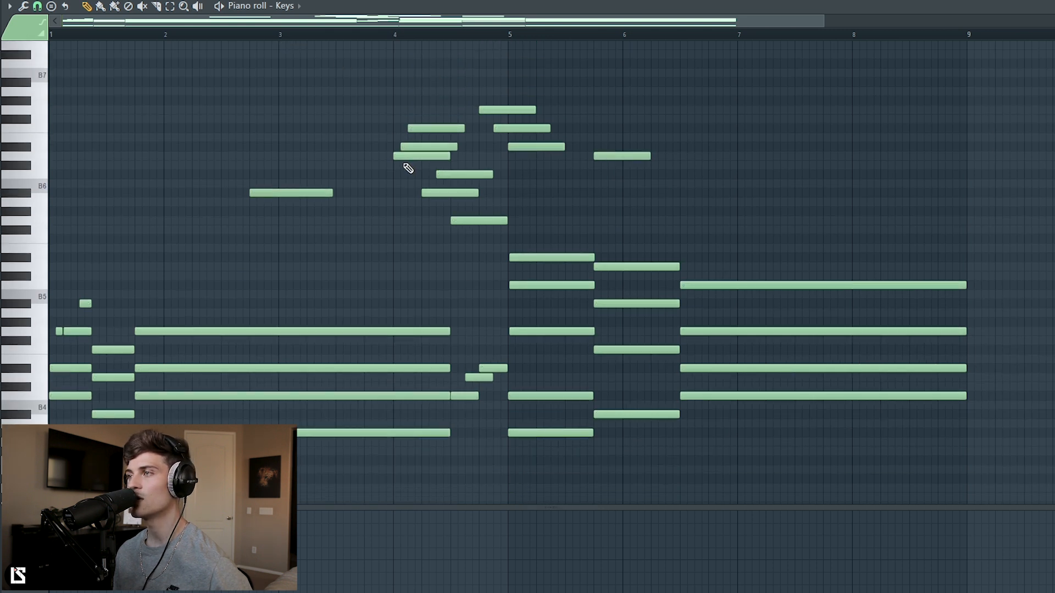
key(space)
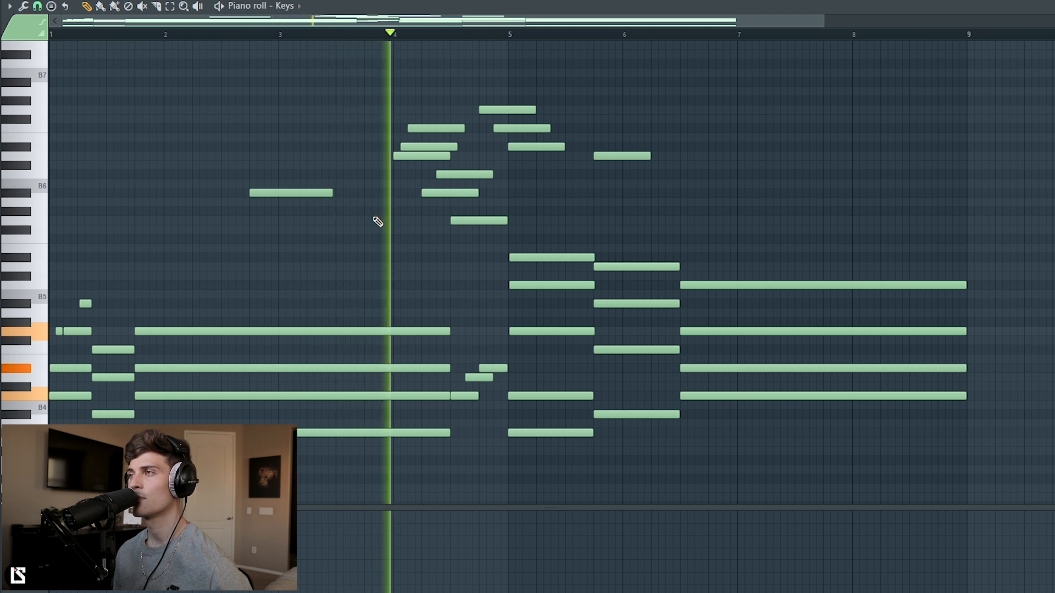
key(space)
- Highlight the D7, D#7 and F7 notes in bar 4, followed by the A#6, C7 and G6 group
drag(402, 97, 460, 197)
right_click(445, 274)
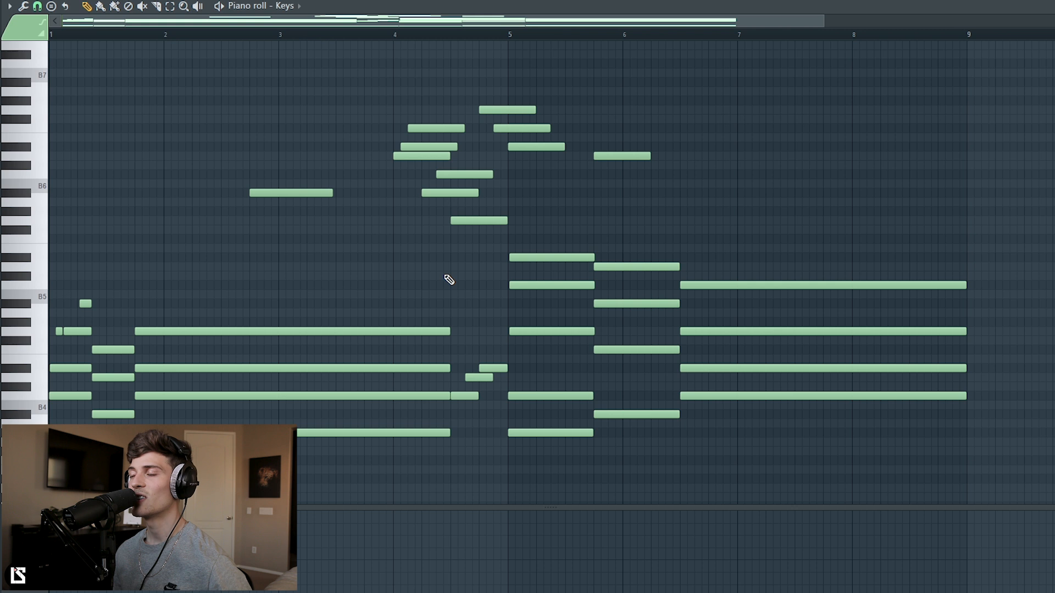
drag(402, 199, 437, 123)
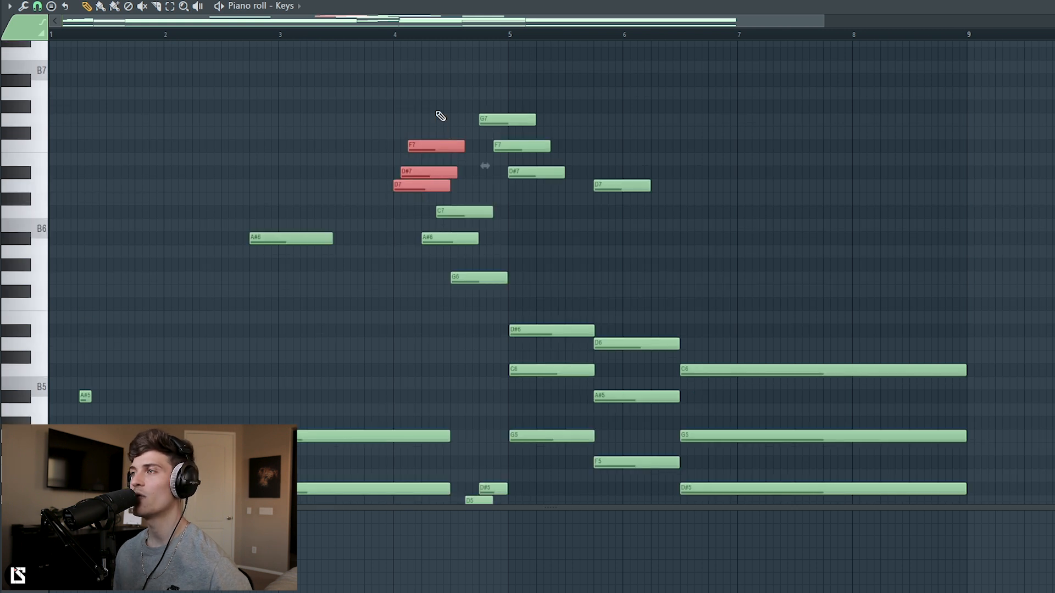
click(440, 116)
drag(466, 199, 482, 322)
scroll(483, 318, down, 3)
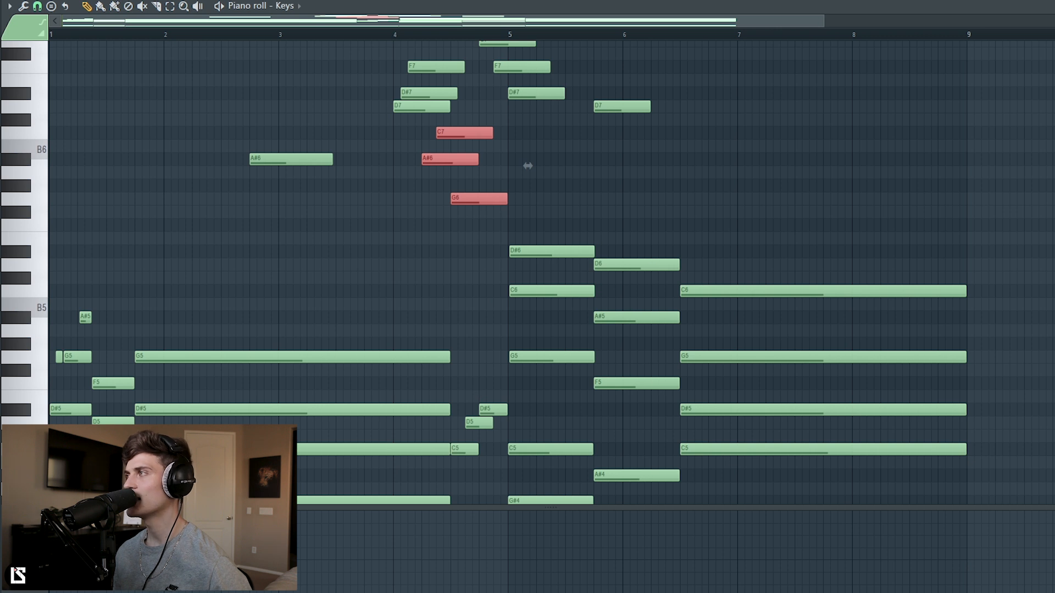
- Highlight the rising D7 to F7 run and the low C5, D5 and D#5 notes, then clear the selection
scroll(607, 43, up, 2)
scroll(367, 198, down, 1)
scroll(335, 173, up, 1)
drag(328, 139, 366, 56)
drag(462, 377, 413, 503)
click(424, 376)
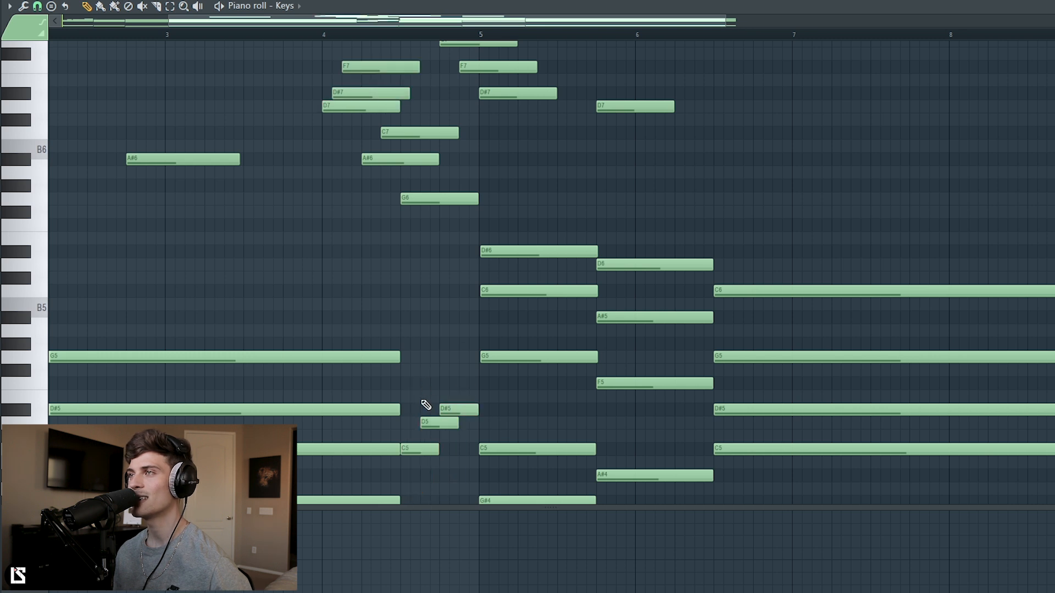
- Play the melody from bar 4, stop, and briefly highlight the high notes around bar 5
click(317, 35)
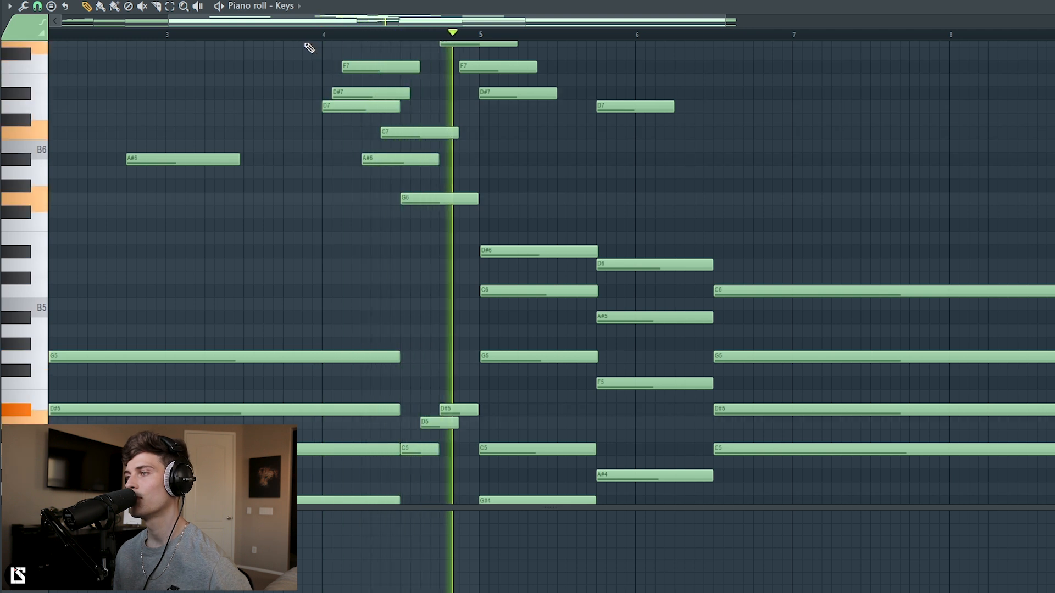
key(space)
scroll(385, 110, up, 2)
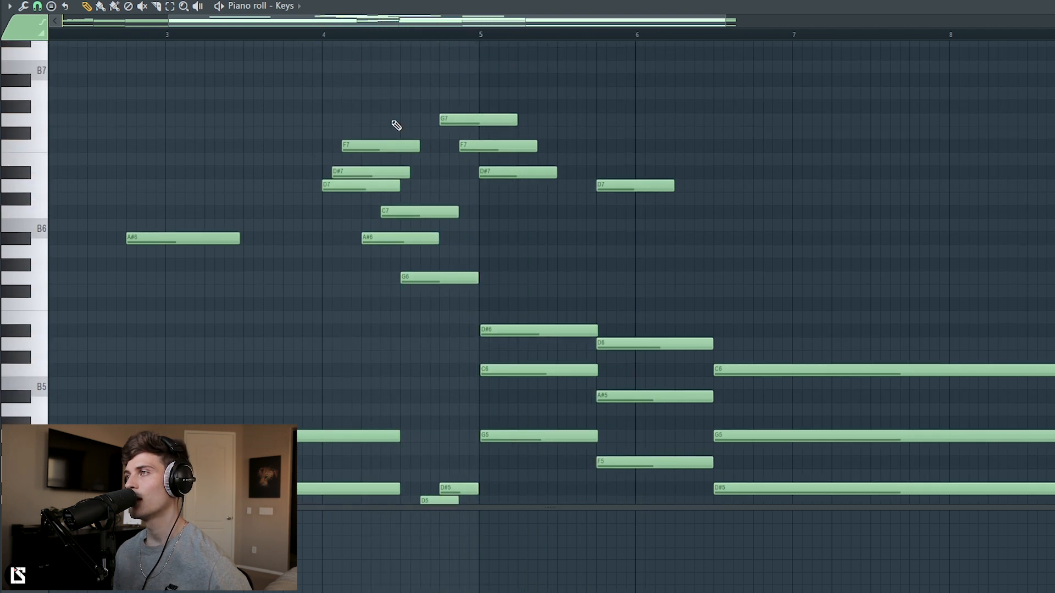
drag(485, 113, 534, 202)
key(ctrl+d)
- Highlight the D7, D#7 and F7 run, the low C5, D5 and D#5 notes, and the high notes around bar 5
drag(325, 245, 366, 90)
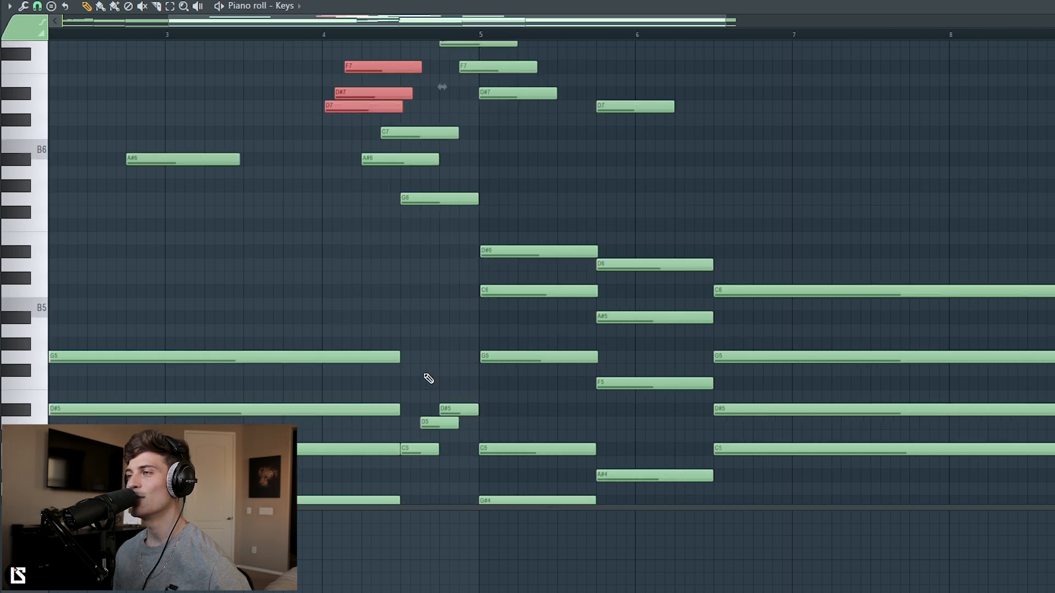
drag(428, 379, 466, 481)
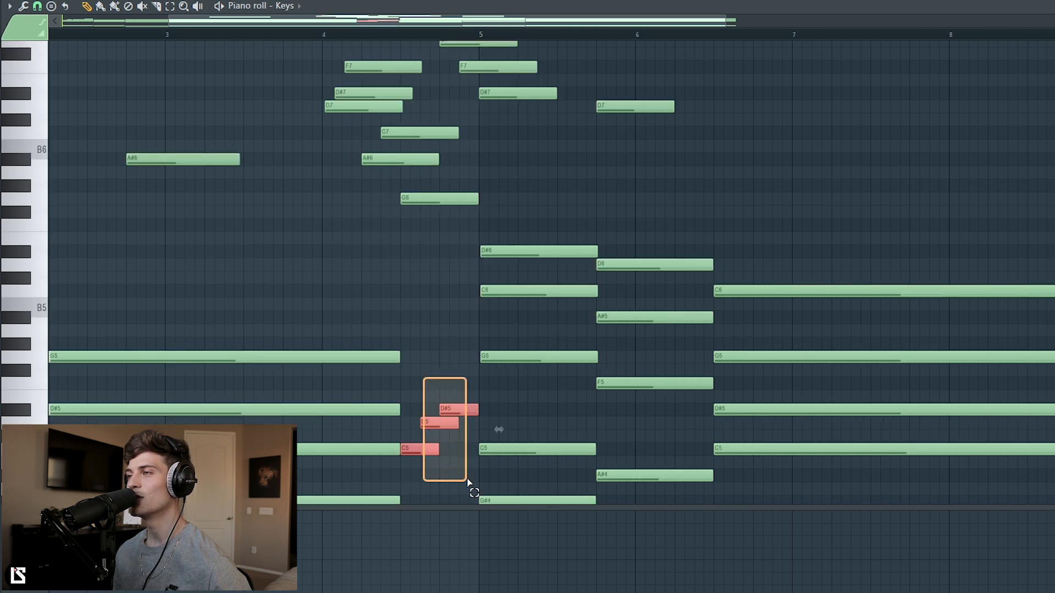
key(ctrl+d)
scroll(466, 103, up, 1)
drag(445, 47, 551, 226)
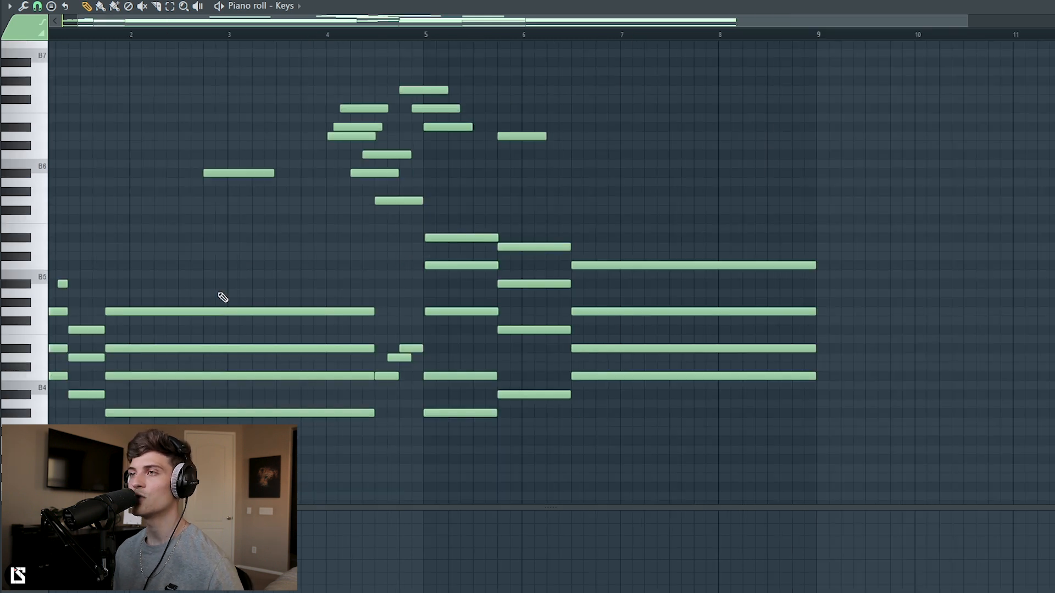
- Highlight the chords of bars 1 to 4, then those of bars 5 to 8, and clear the selection
drag(251, 225, 59, 422)
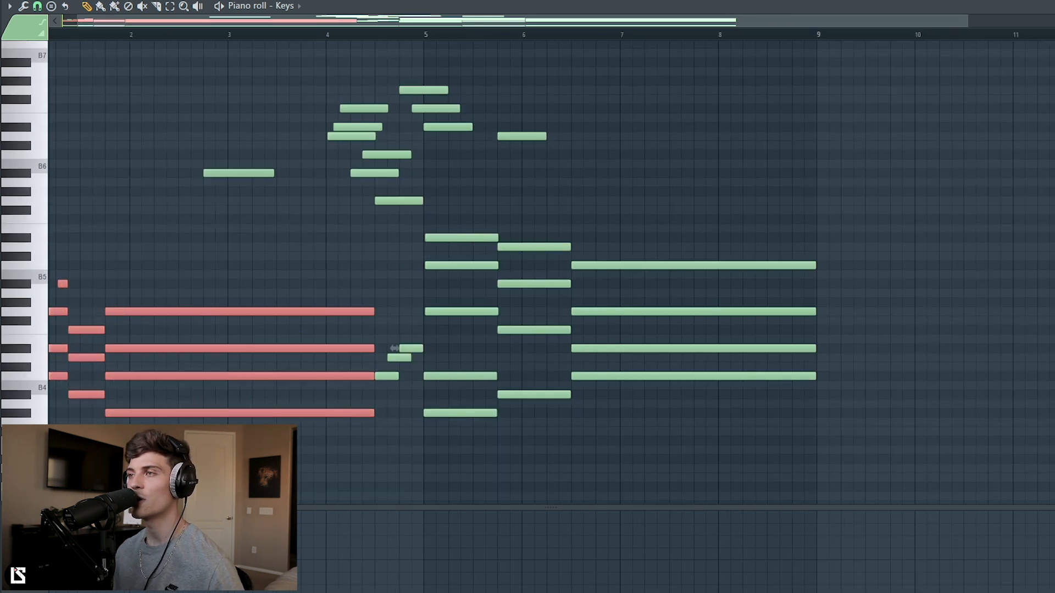
key(ctrl+d)
drag(460, 206, 728, 507)
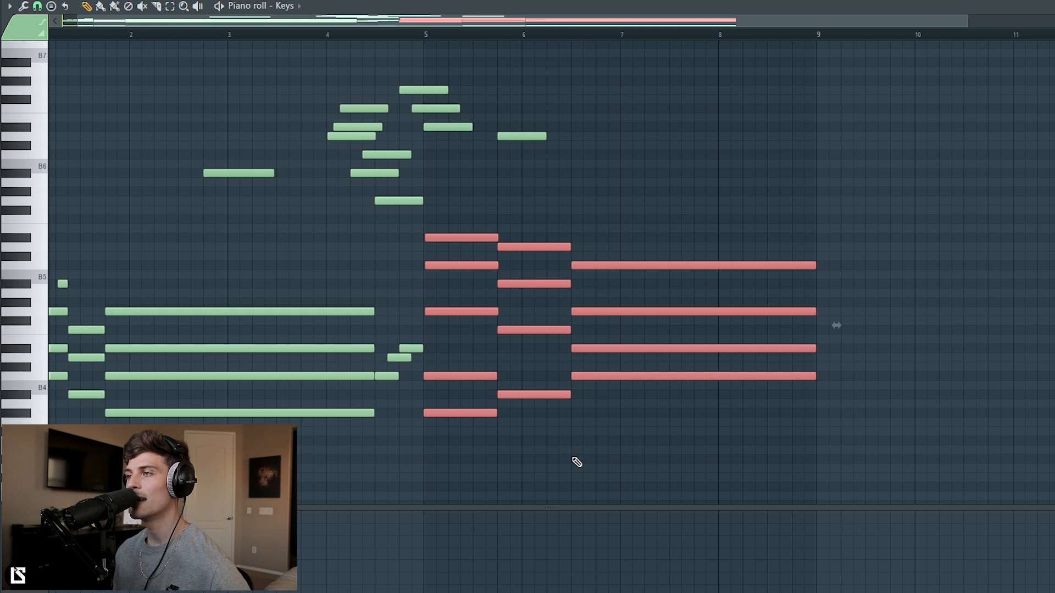
key(ctrl+d)
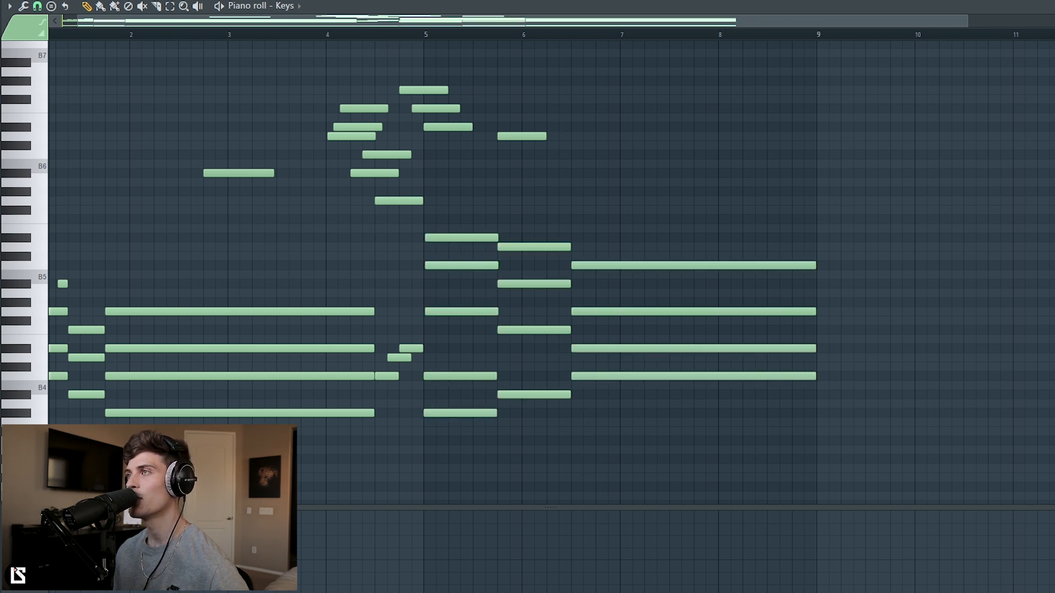
- Switch to the playlist, solo the Pad on Track 2, play it and stop
key(F5)
click(170, 124)
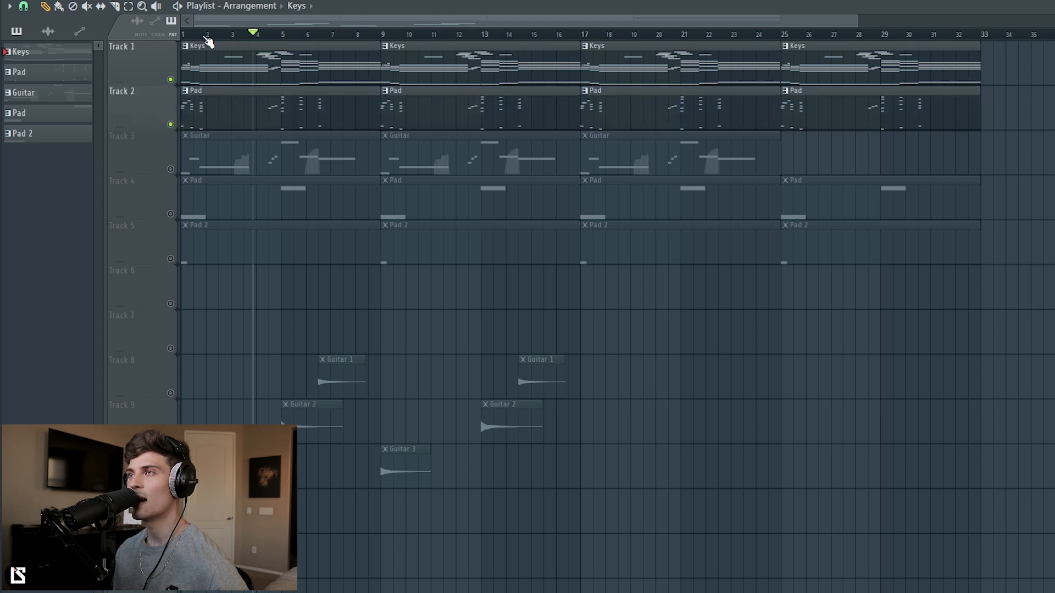
ctrl+click(171, 124)
key(space)
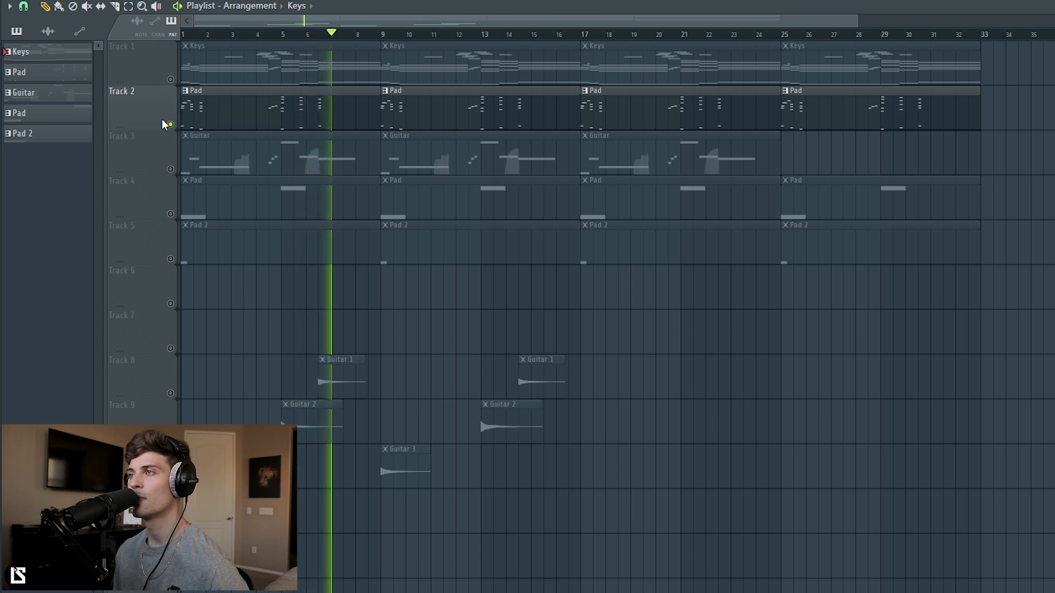
key(space)
- Solo the Guitar on Track 3, re-enable Tracks 1 and 2, and play the three tracks together
right_click(171, 170)
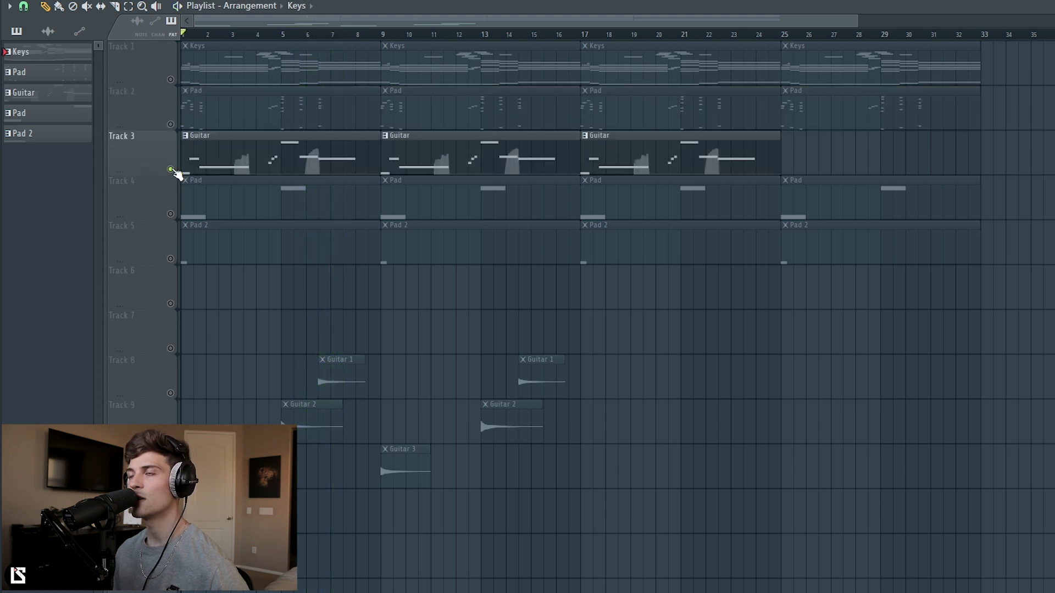
drag(171, 80, 170, 124)
key(space)
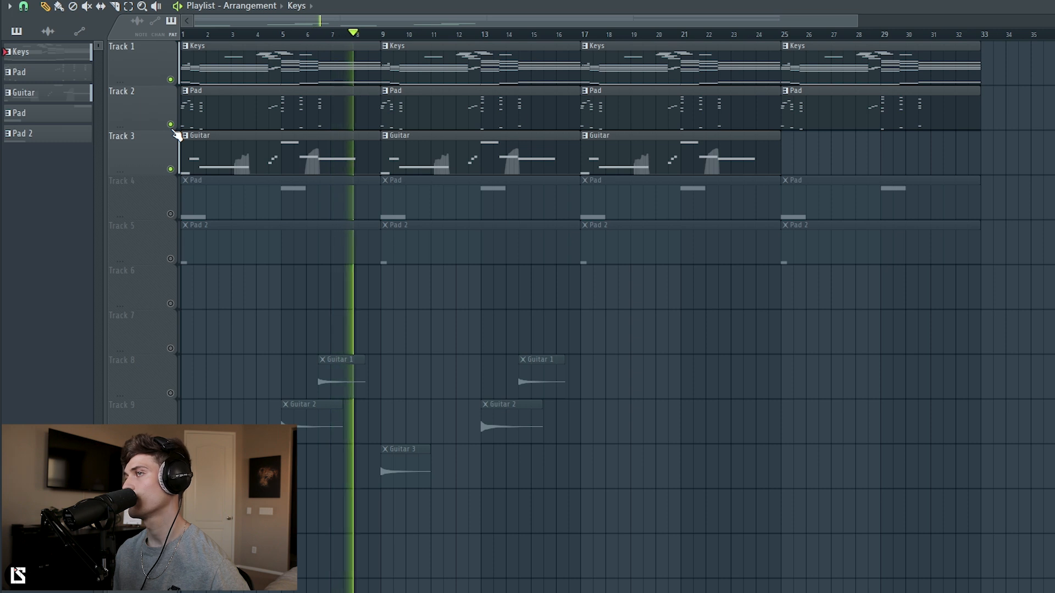
- Solo the Pad on Track 4 and play it from near bar 5, then solo and play Pad 2 on Track 5
right_click(171, 213)
click(275, 35)
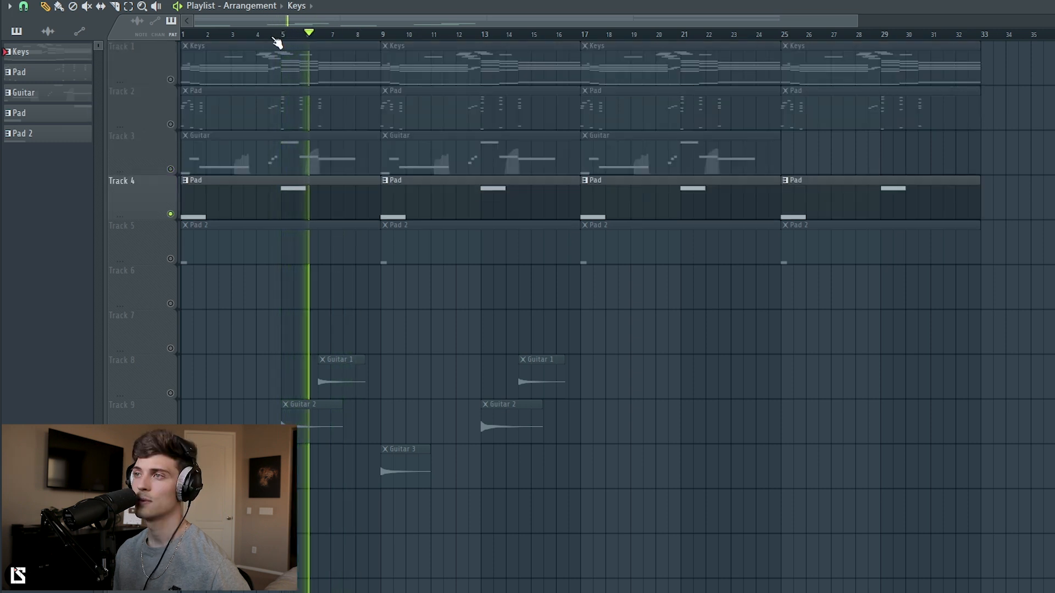
right_click(171, 258)
key(space)
key(space)
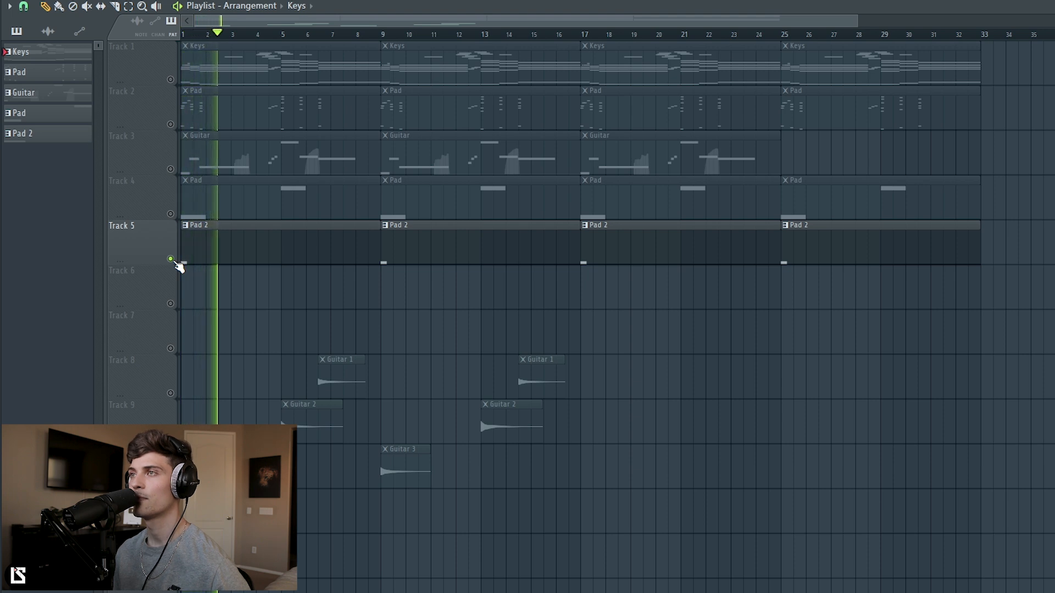
key(space)
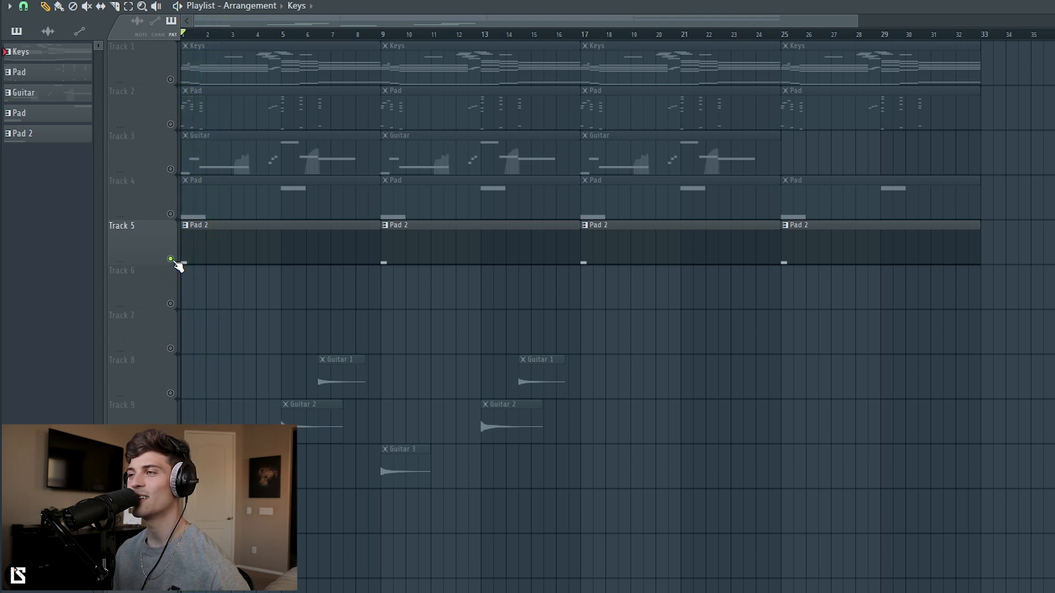
- Re-enable the Guitar 1, Guitar 2 and Guitar 3 tracks along with all other tracks, and play the full arrangement
click(170, 438)
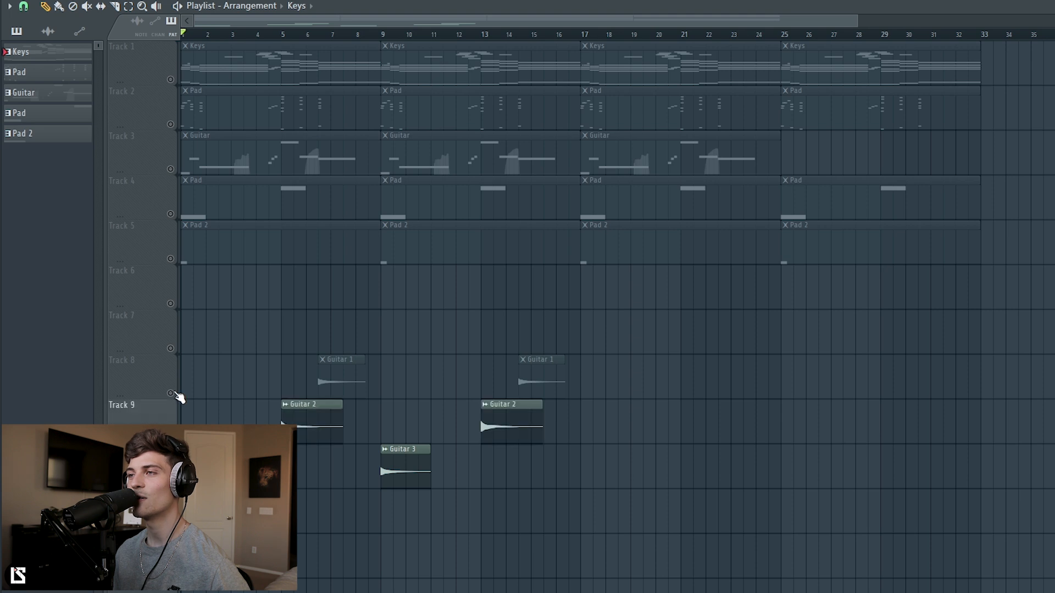
click(171, 393)
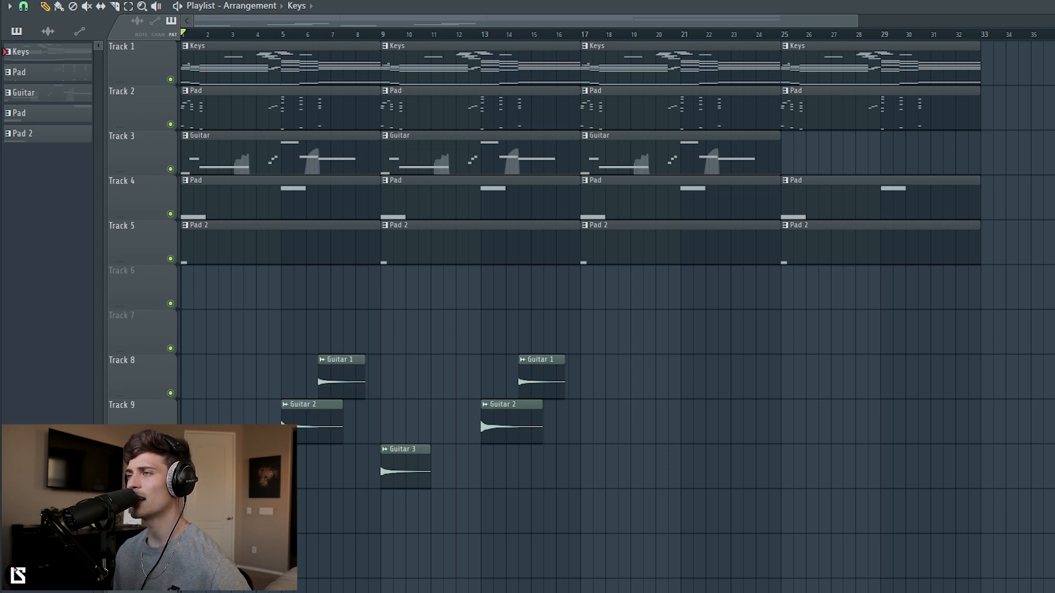
scroll(616, 307, down, 1)
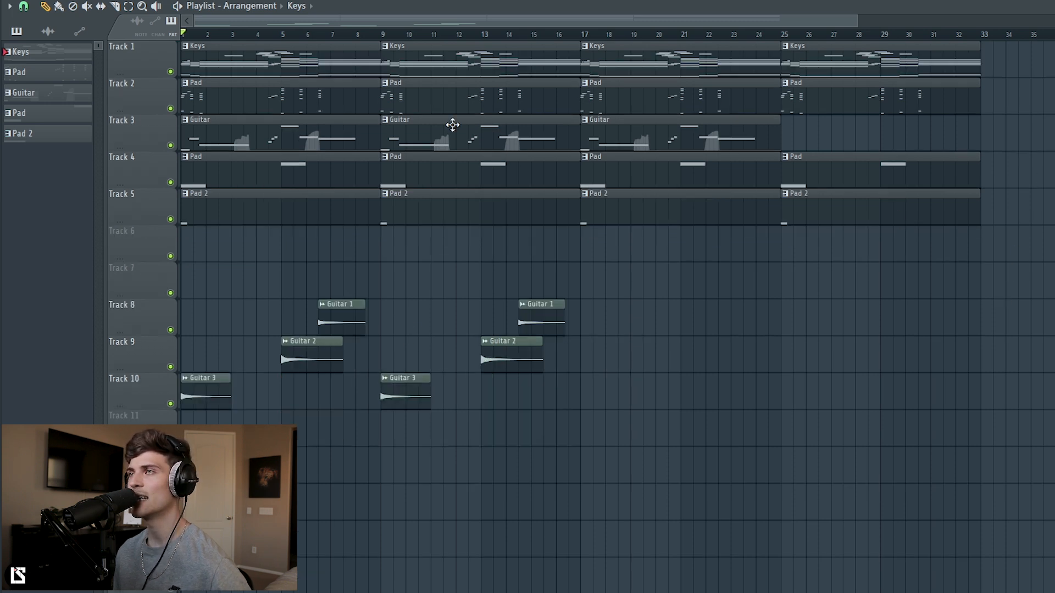
key(space)
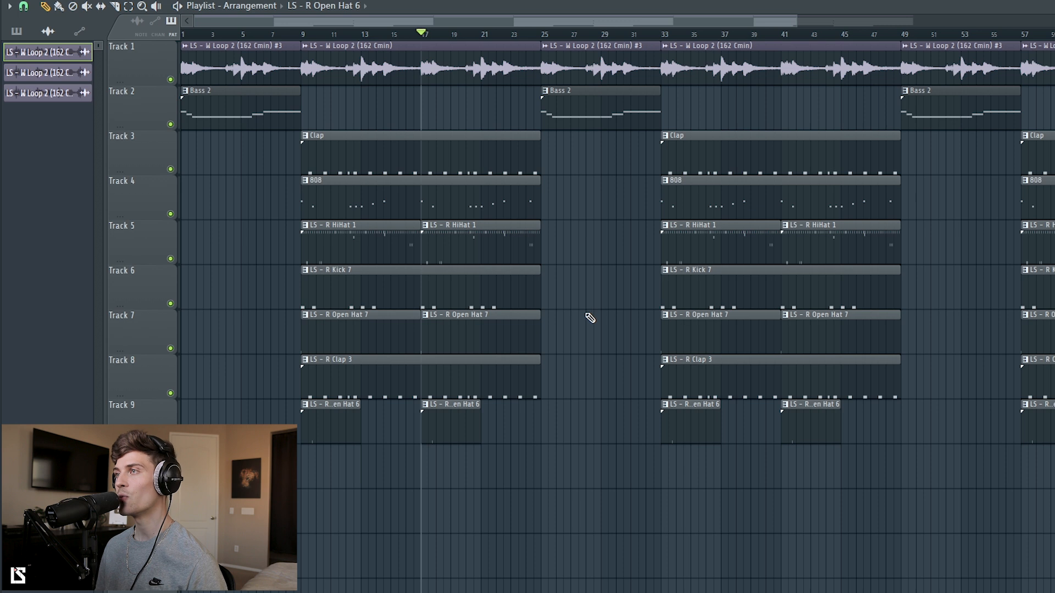
- Mute the W Loop 2 audio on Track 1 and play the drums and 808 from bar 9
click(171, 80)
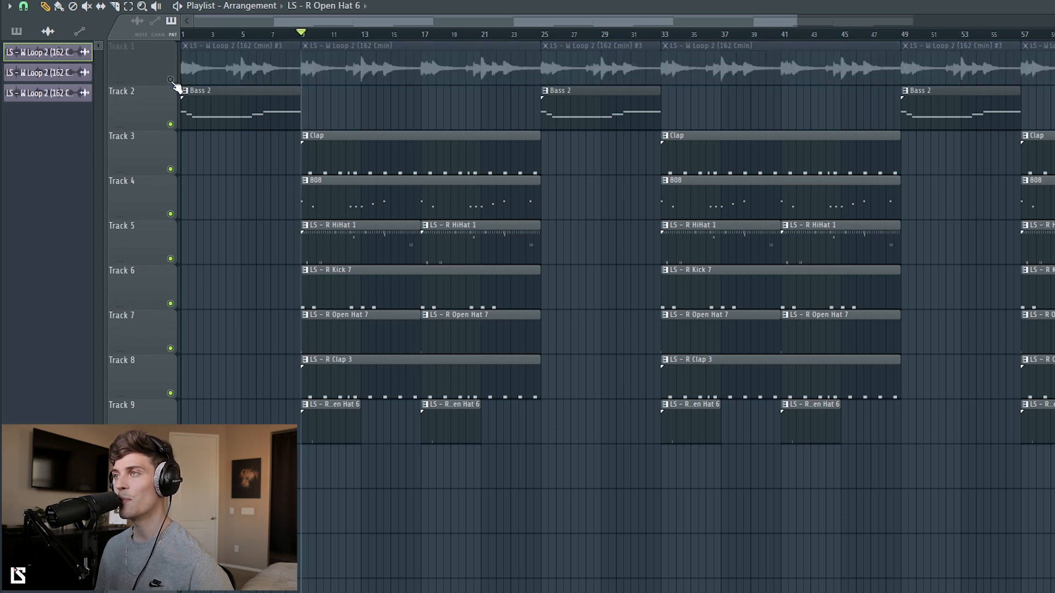
key(space)
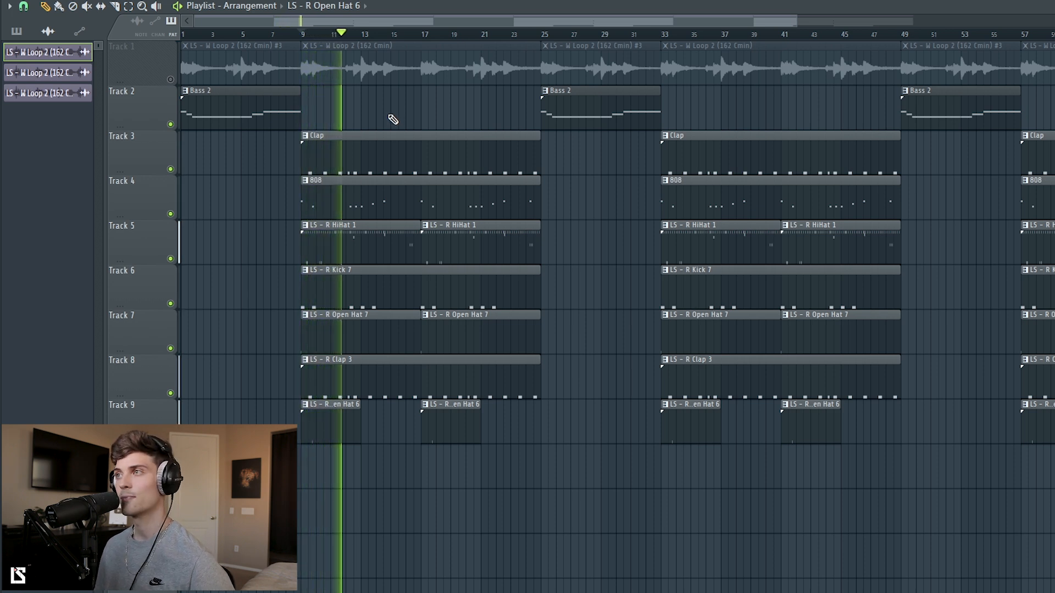
- Stop playback and open the channel rack, widening it to show more steps and repositioning it over the playlist
key(space)
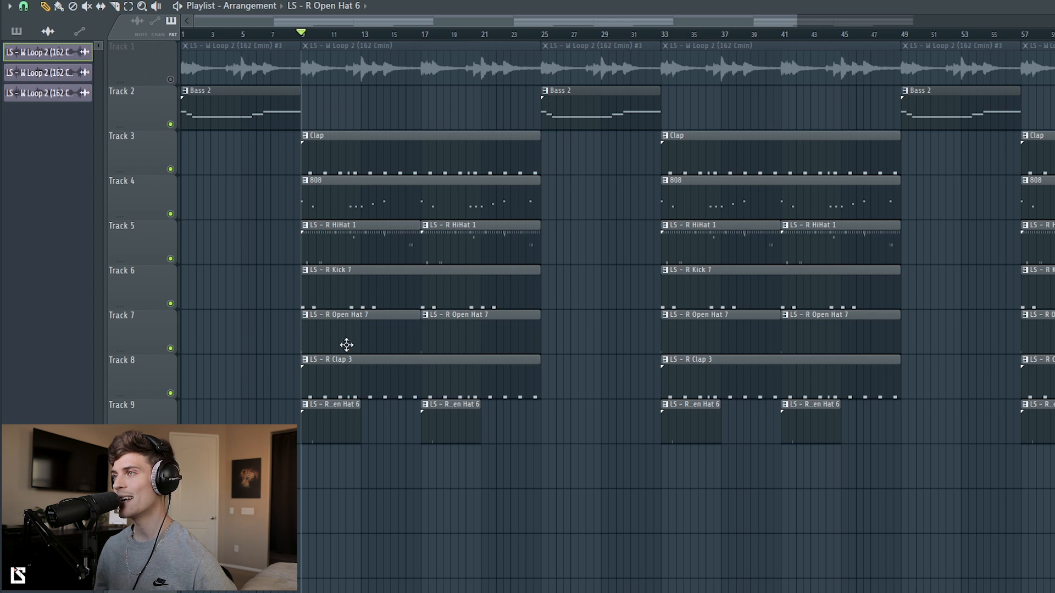
scroll(318, 40, up, 5)
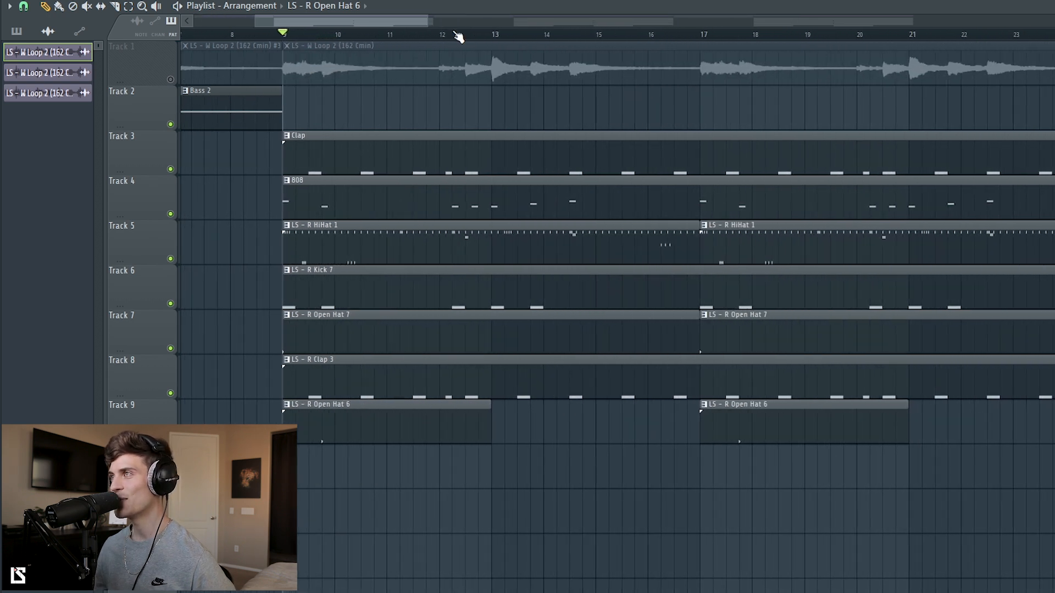
key(F6)
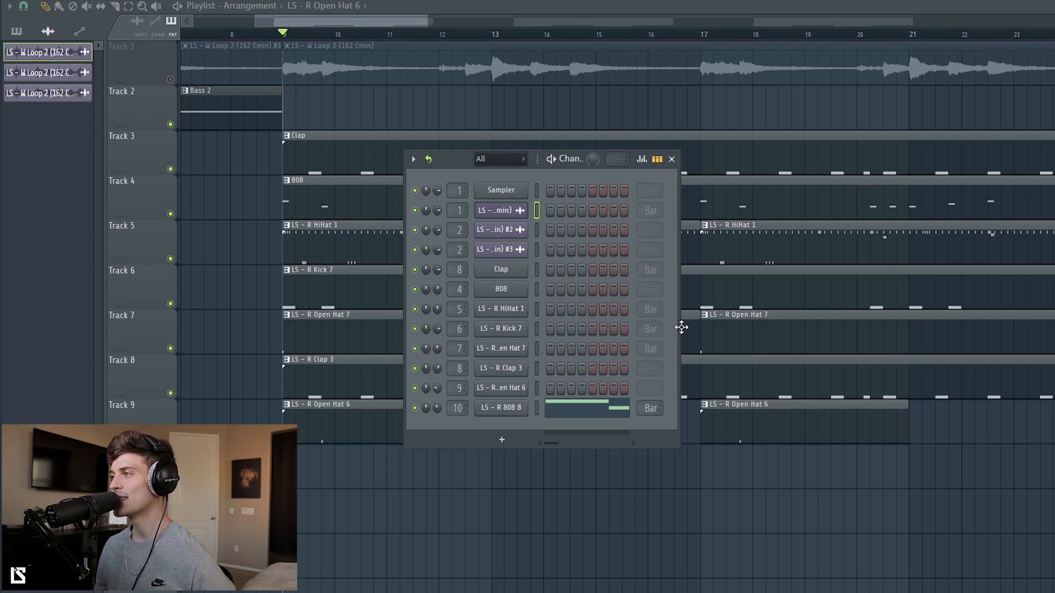
drag(678, 332, 1019, 332)
drag(635, 161, 543, 168)
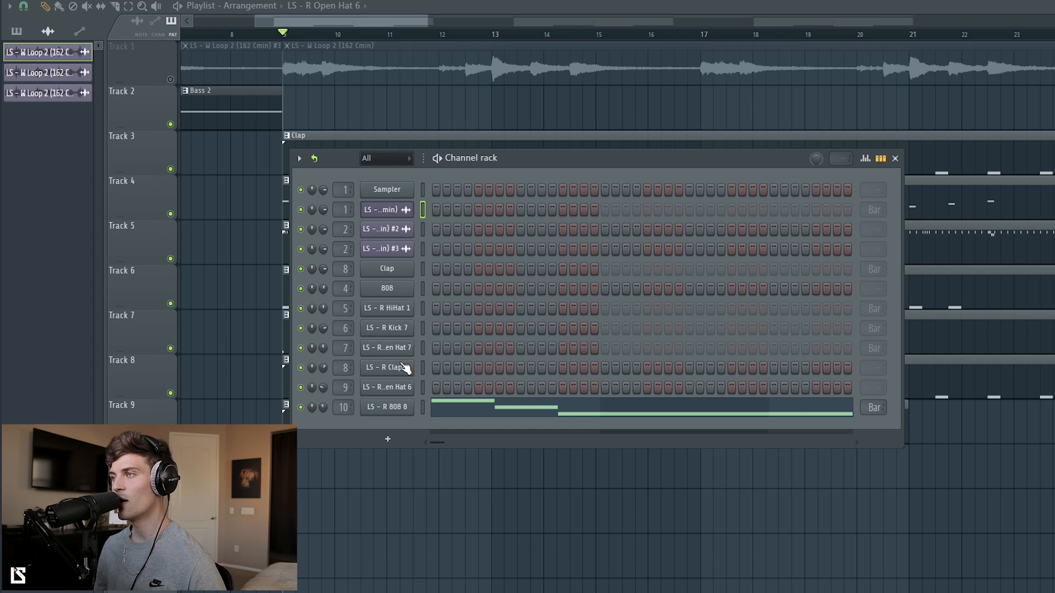
- Mute the 808 on Track 4 and play the drums without it from bar 9
click(170, 214)
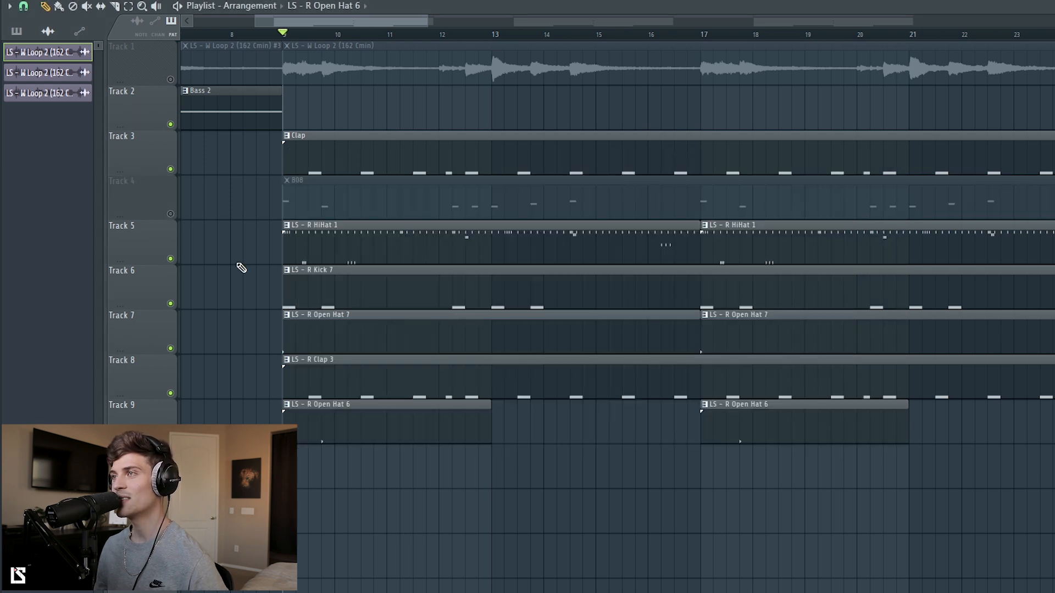
key(space)
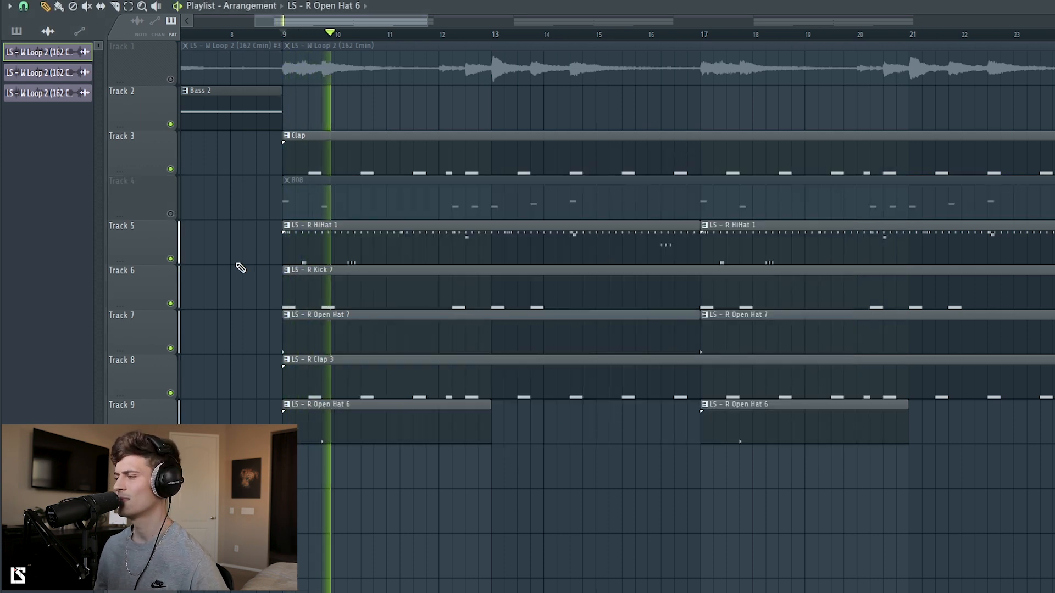
key(space)
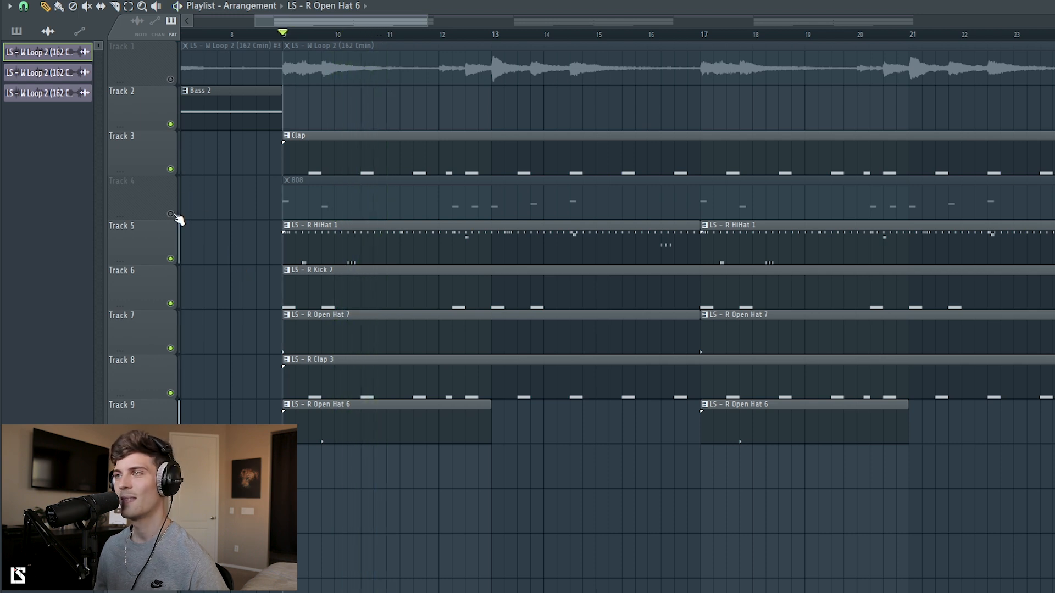
- Re-enable the 808 on Track 4 and play it together with the drums from bar 9
click(170, 214)
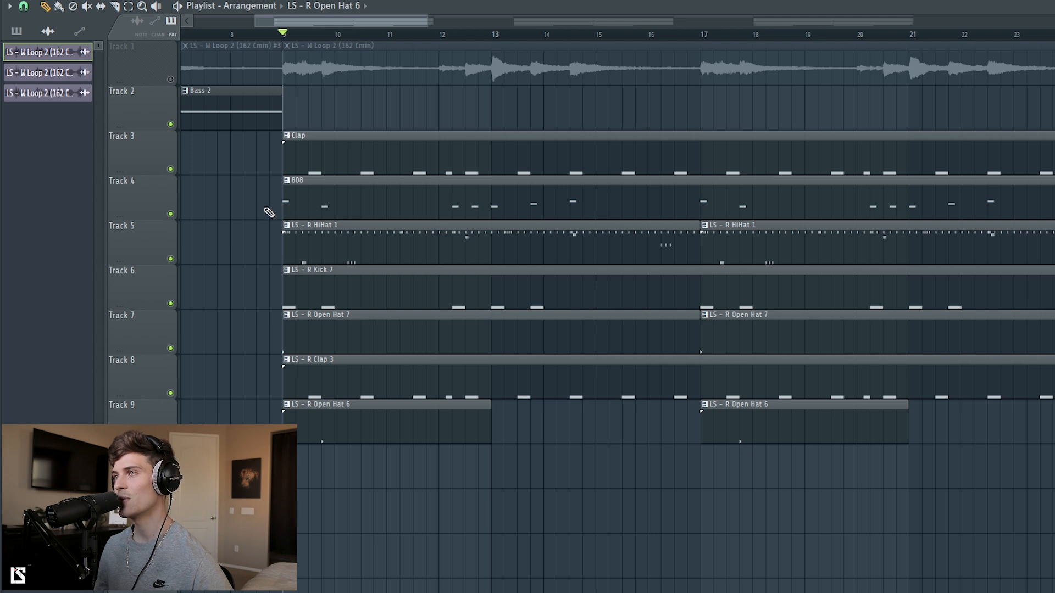
key(space)
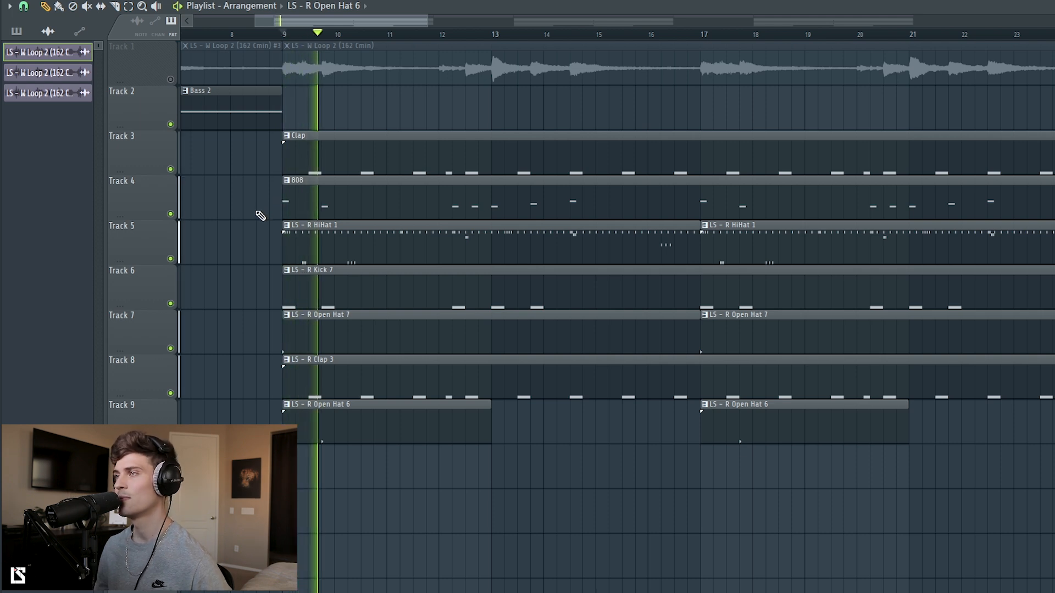
key(space)
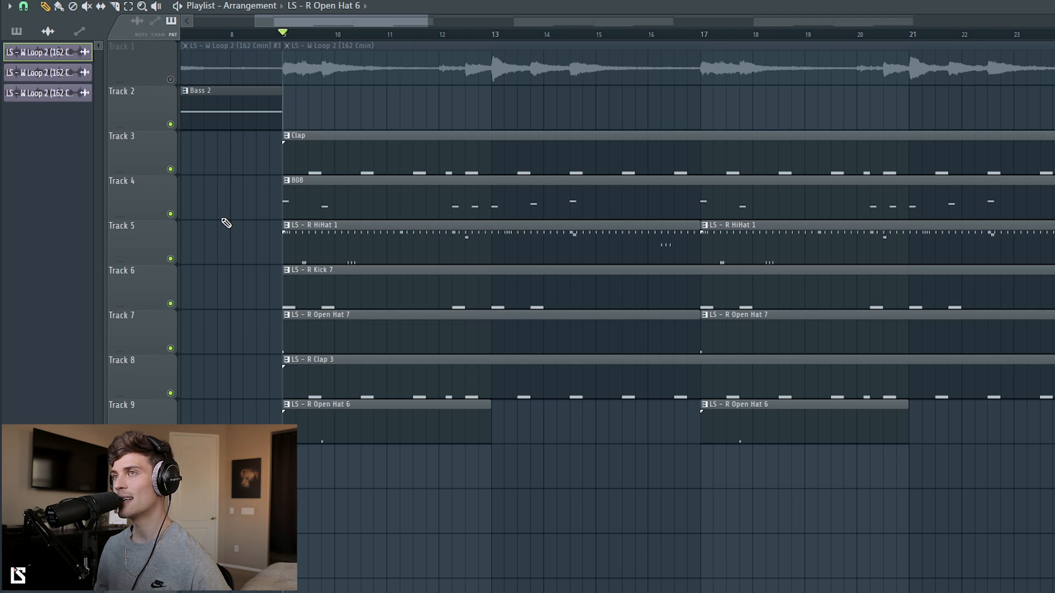
key(space)
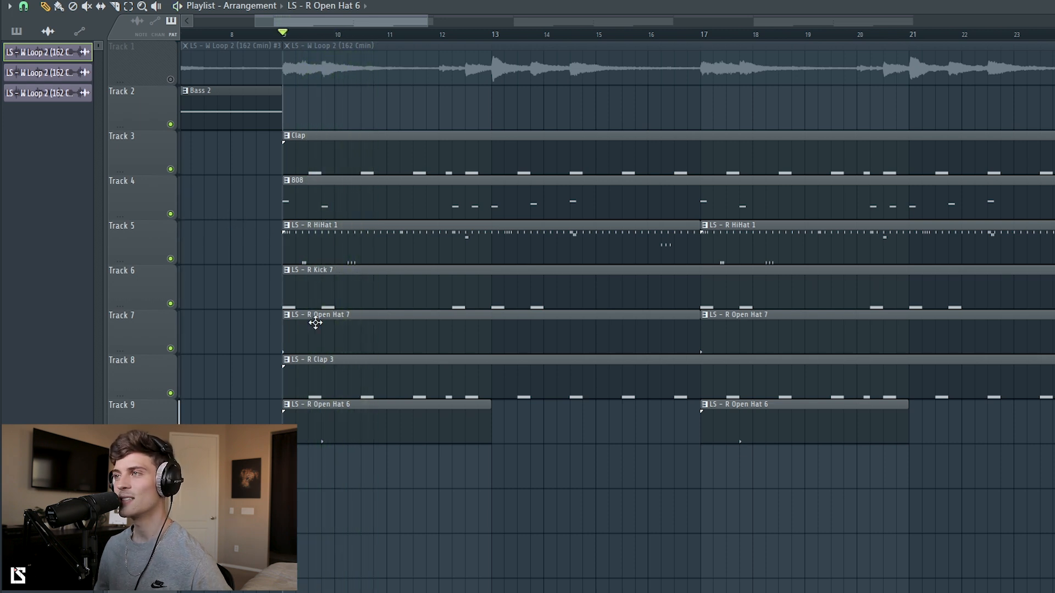
- Re-enable the W Loop 2 audio on Track 1 and play the full arrangement from bar 21
scroll(342, 43, down, 3)
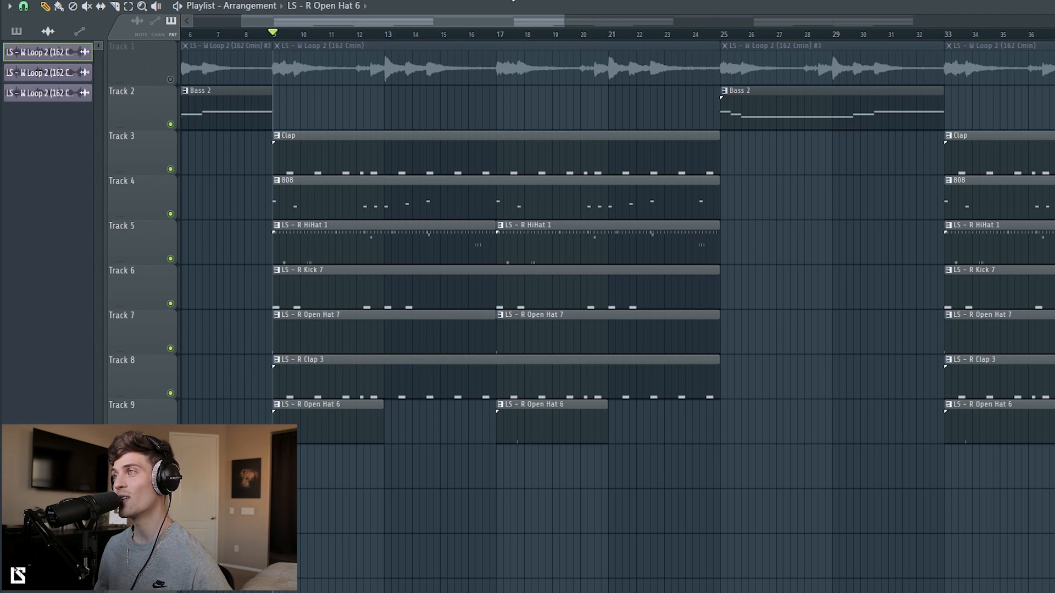
key(F6)
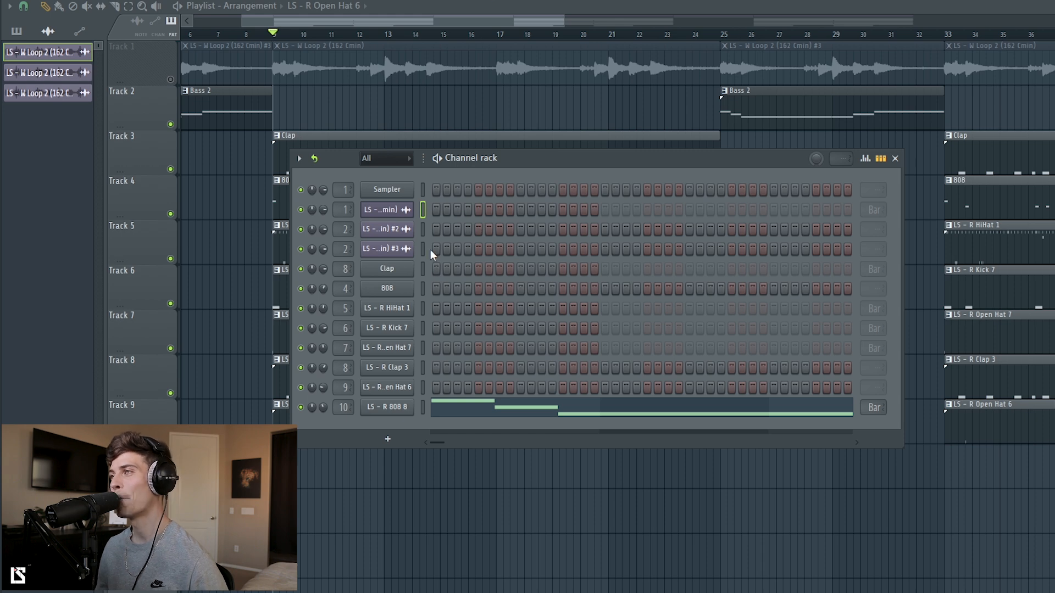
scroll(345, 38, down, 4)
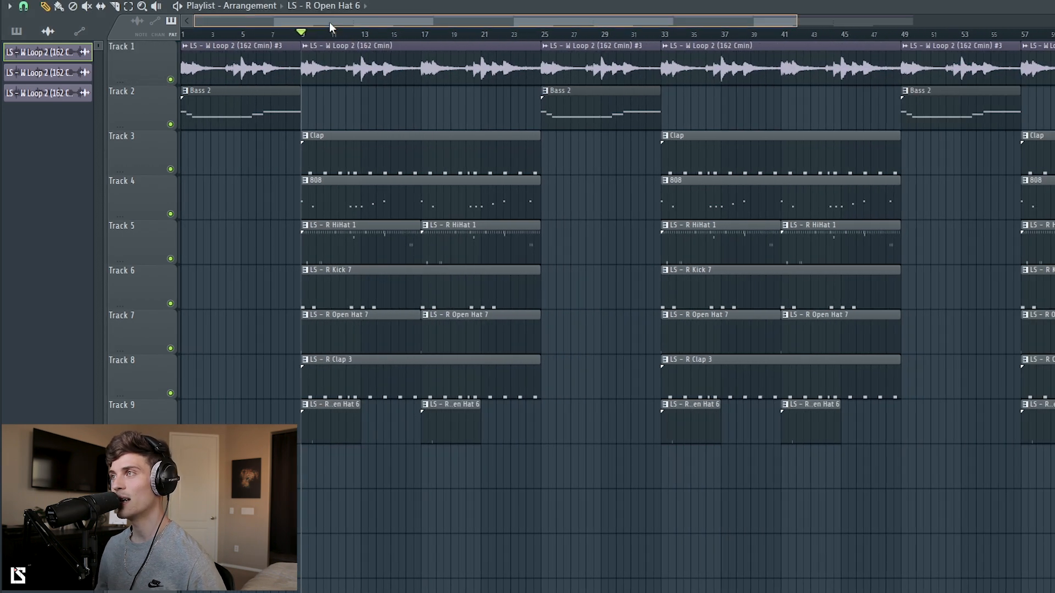
drag(329, 22, 348, 22)
click(460, 35)
key(space)
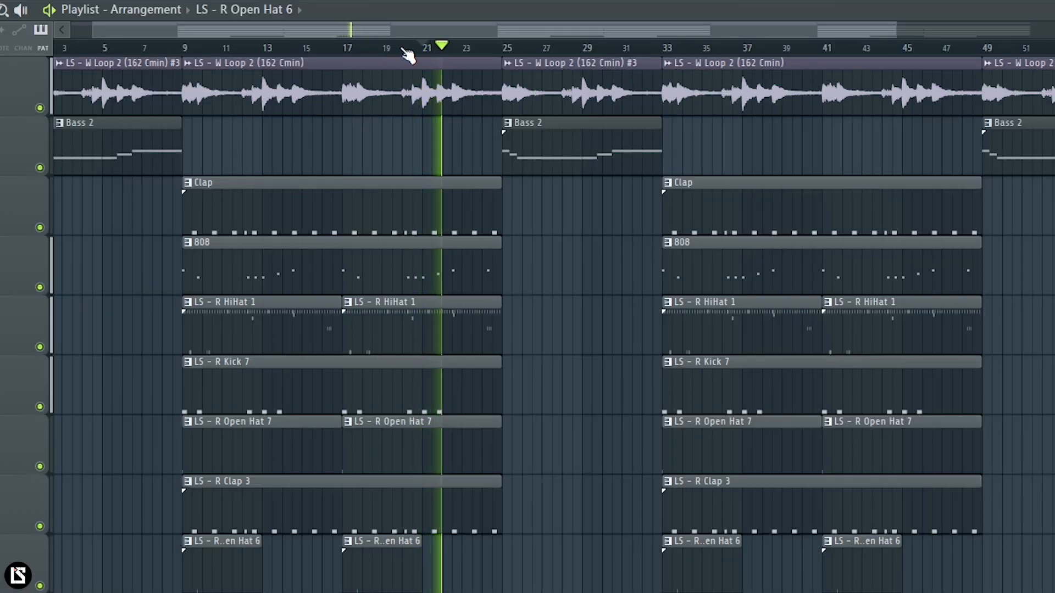
scroll(407, 52, up, 3)
drag(446, 33, 469, 31)
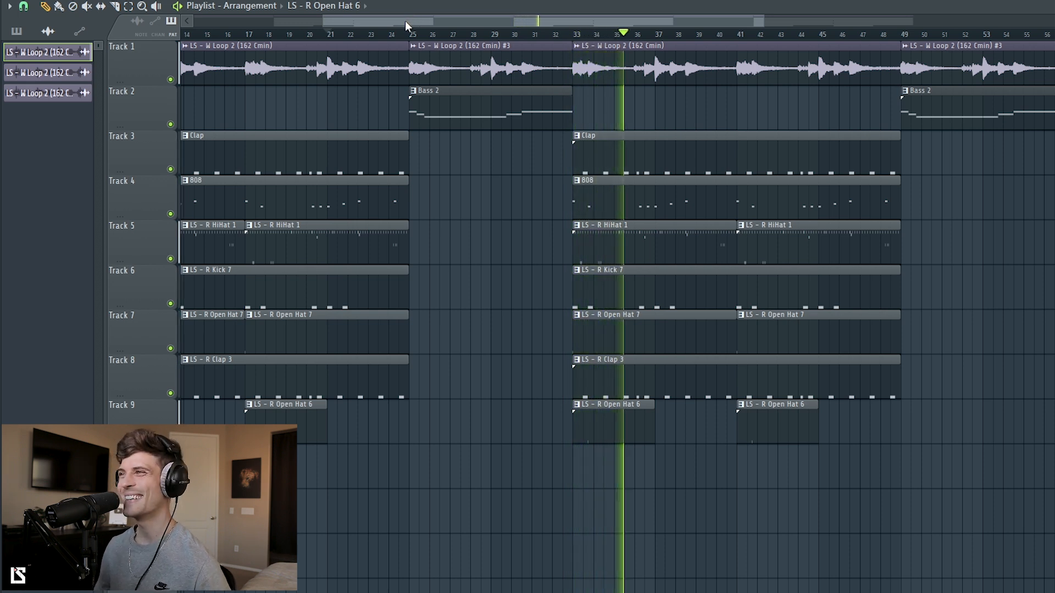
key(space)
- Open the Clap pattern in the piano roll and play it, selecting the extra short clap and its neighbour in bars 4 and 12
key(F6)
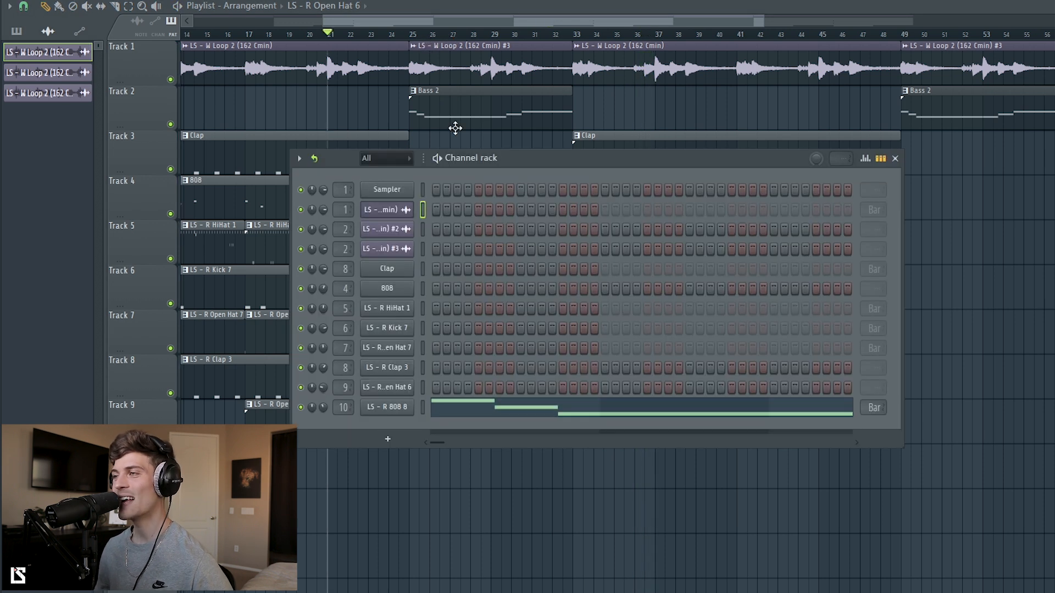
click(423, 408)
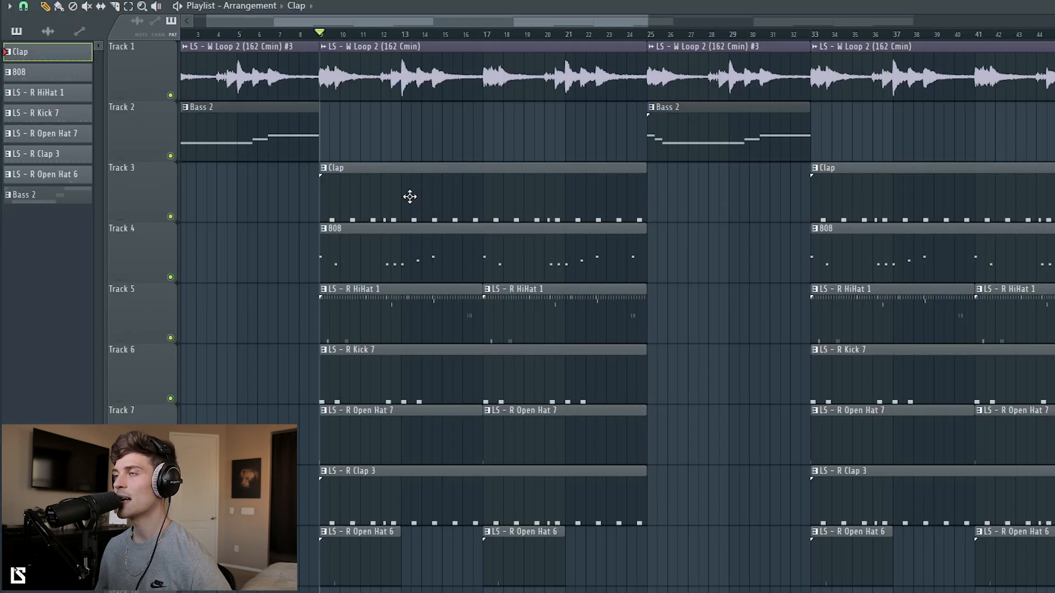
double_click(410, 196)
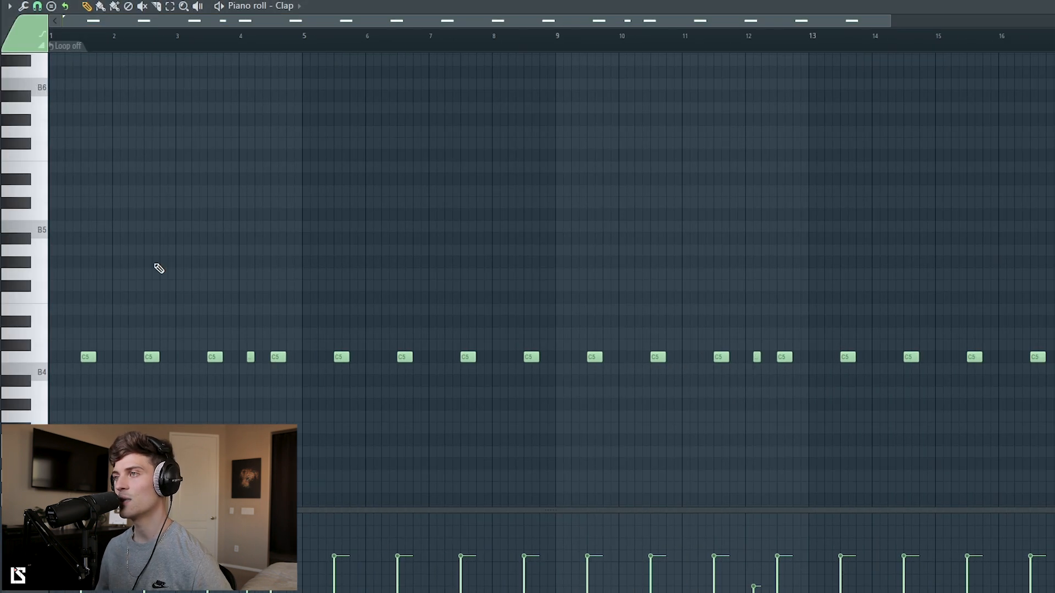
drag(252, 356, 291, 401)
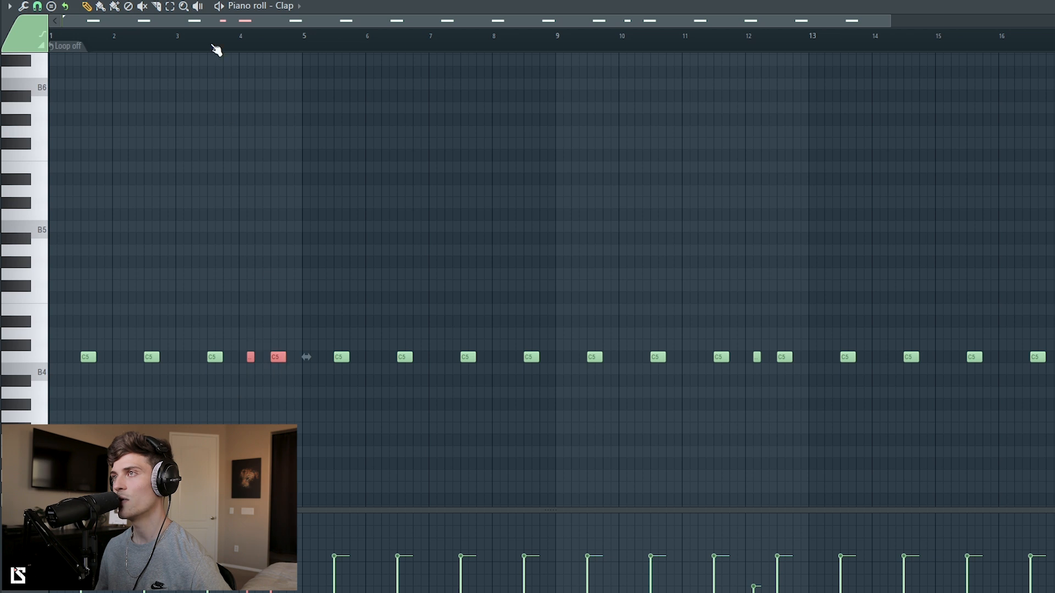
key(space)
drag(751, 329, 791, 391)
key(space)
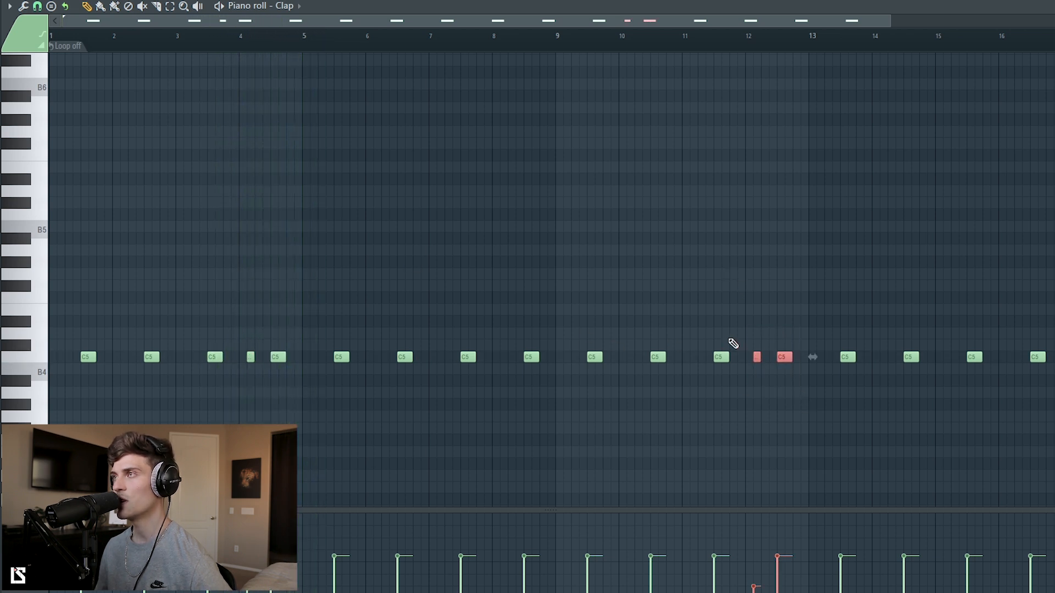
- Return to the playlist at bar 9, solo the Clap on Track 3, and re-enable the loop on Track 1 and hi-hats on Track 5
key(F6)
key(F5)
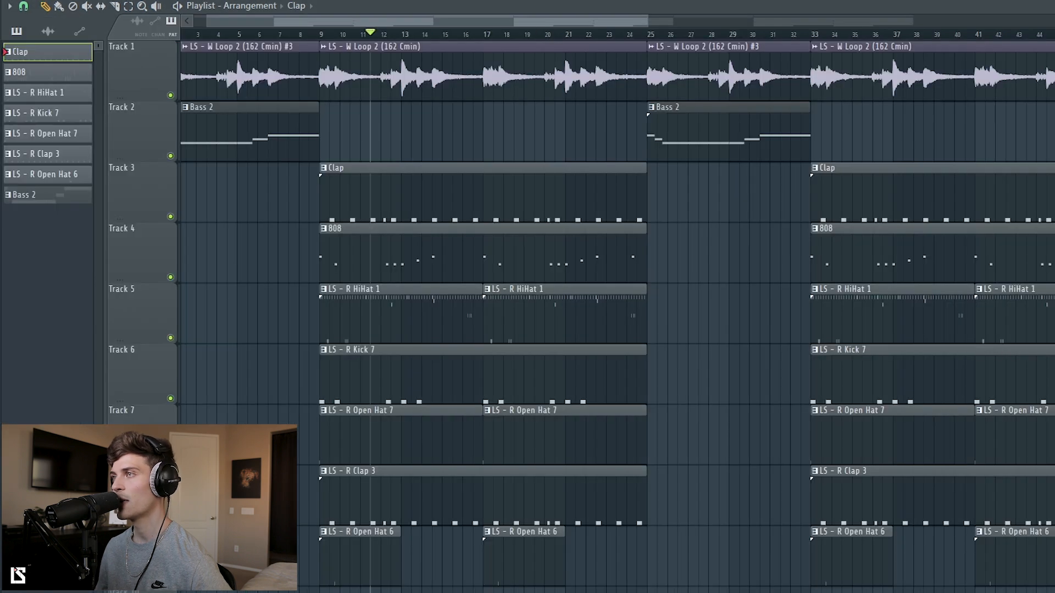
click(319, 37)
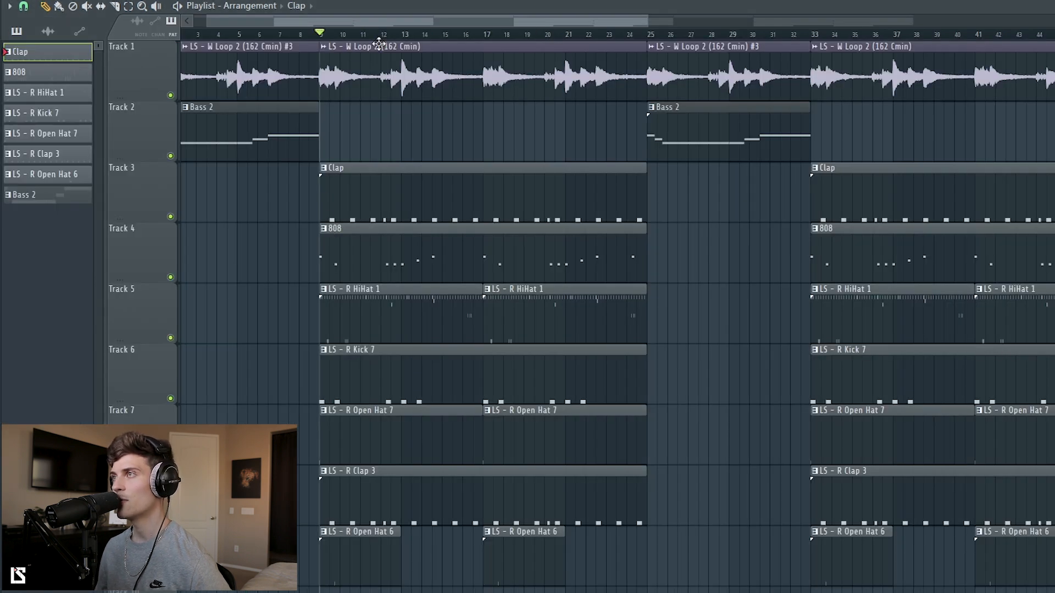
right_click(171, 218)
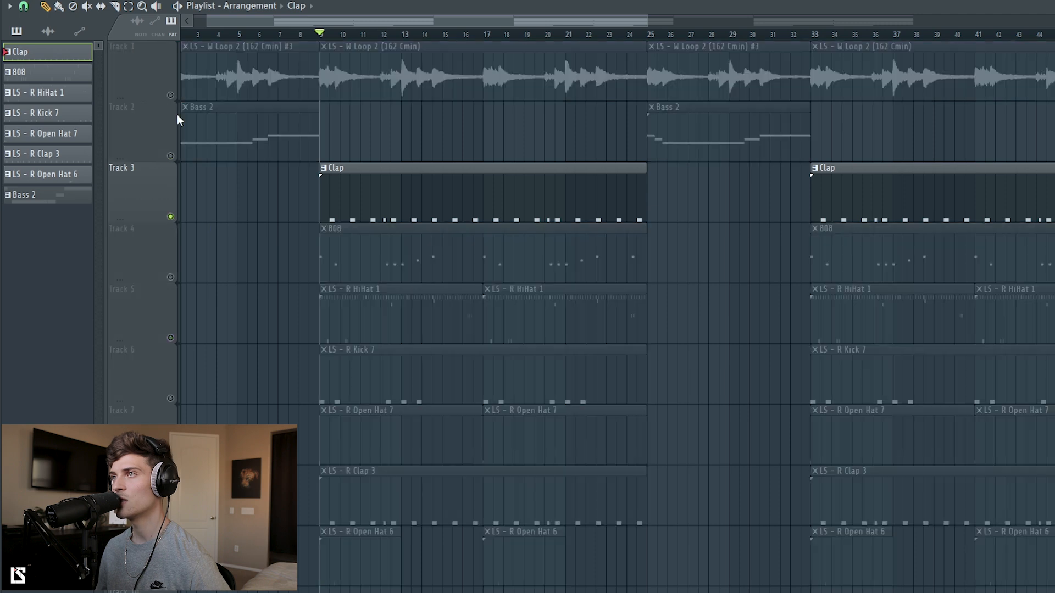
click(170, 96)
click(170, 338)
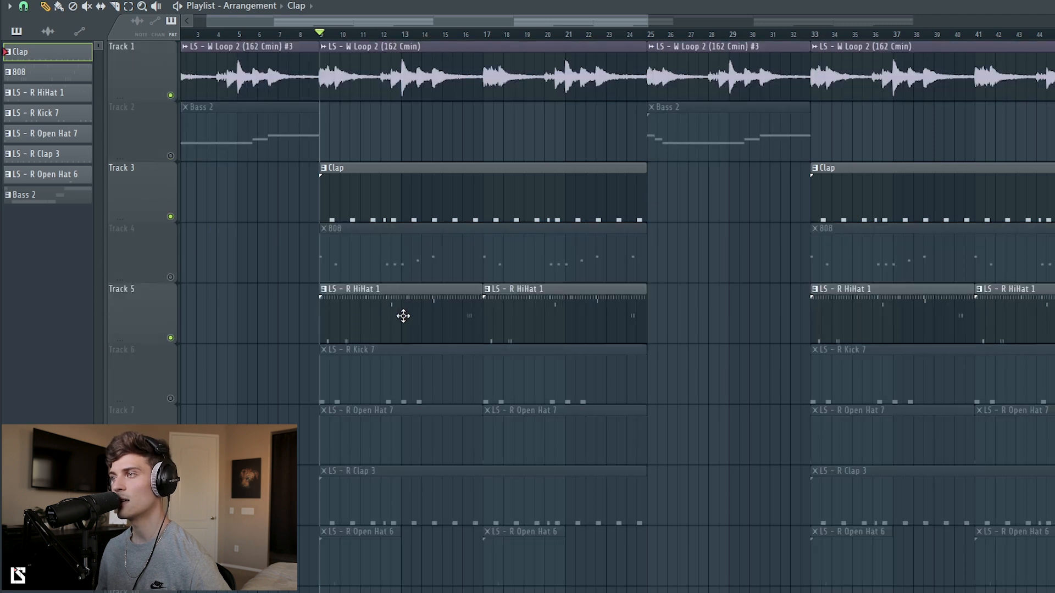
- Open the LS - R HiHat 1 pattern in the piano roll, select its first four notes, and play it from bar 1
double_click(403, 313)
drag(453, 22, 160, 23)
scroll(202, 38, up, 3)
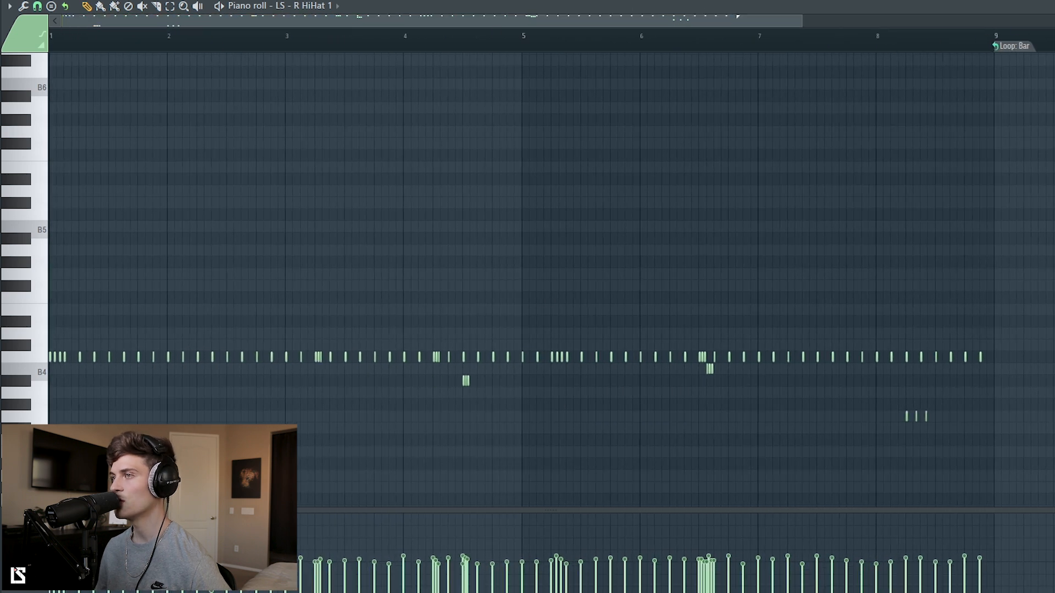
scroll(370, 172, down, 5)
scroll(306, 30, up, 2)
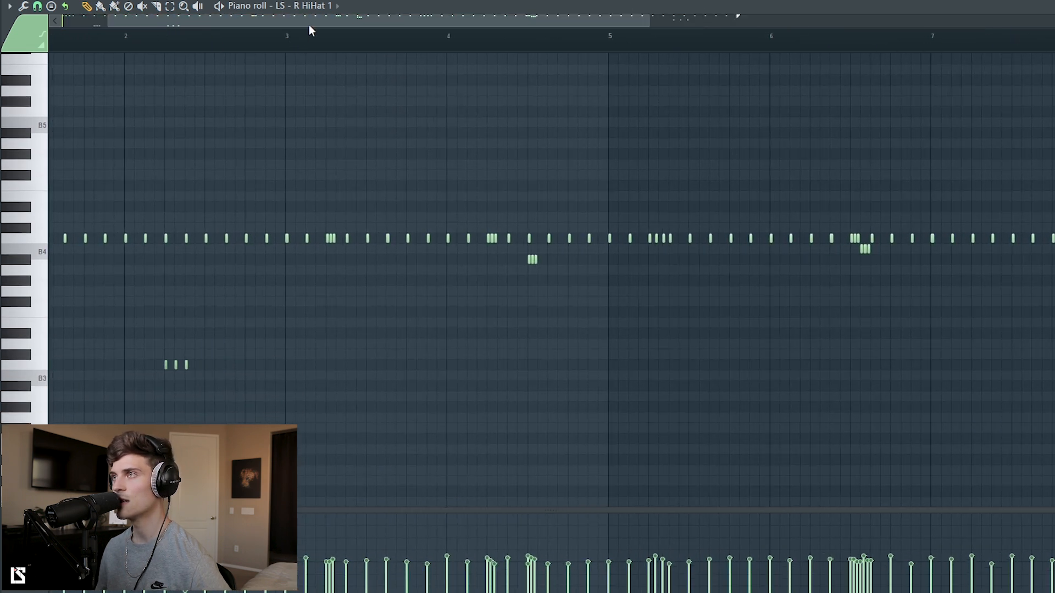
key(space)
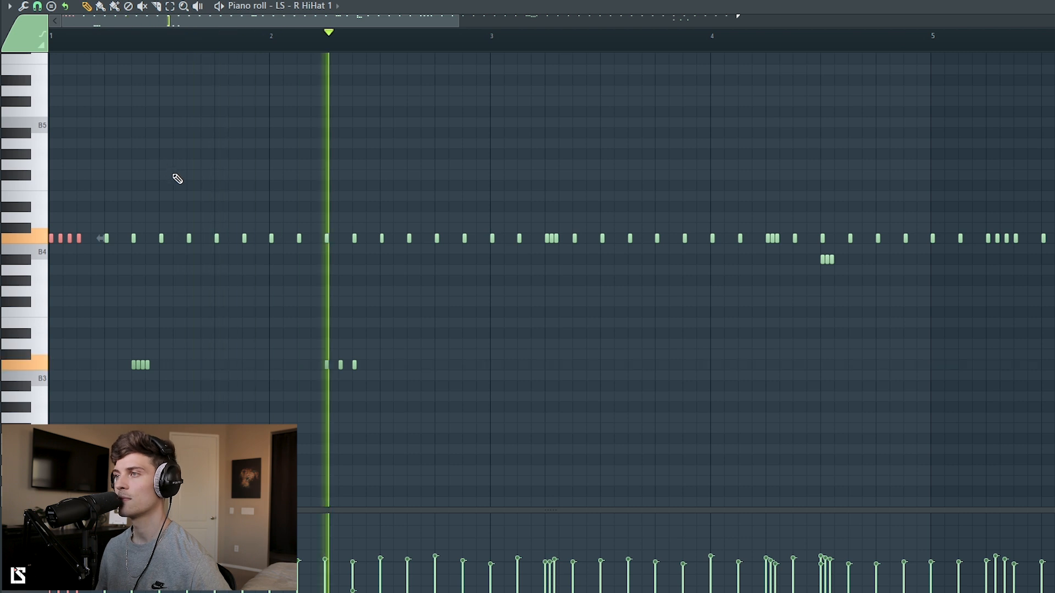
scroll(163, 50, down, 2)
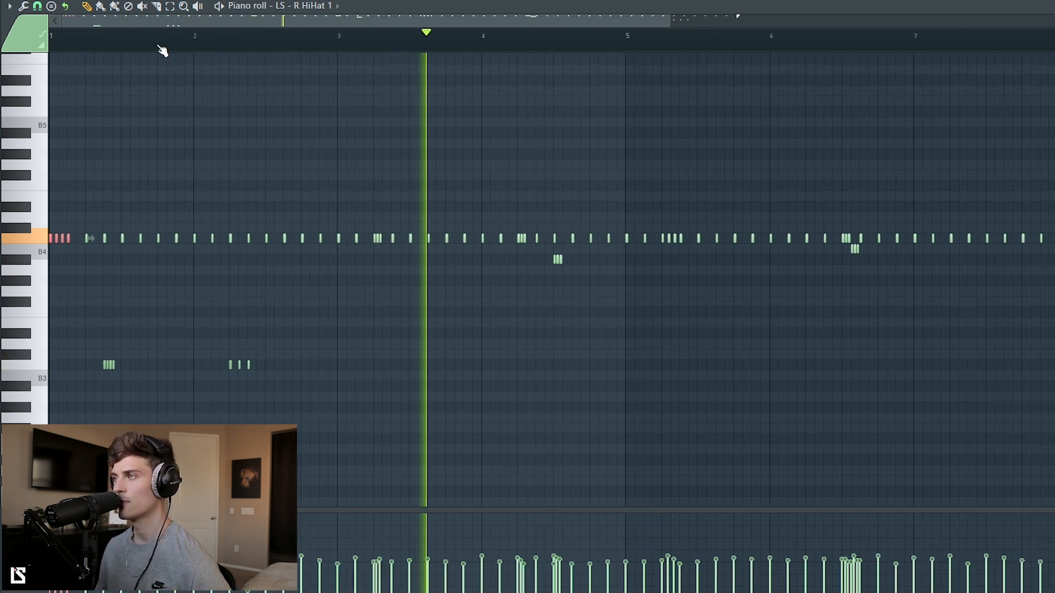
- Add all remaining hi-hat rolls and pitched-down hits in bars 1 to 8 to the note selection
drag(87, 330, 367, 428)
ctrl+click(577, 261)
drag(584, 268, 586, 268)
drag(509, 225, 529, 247)
drag(371, 214, 386, 245)
drag(664, 214, 695, 273)
drag(837, 224, 861, 278)
scroll(354, 257, down, 2)
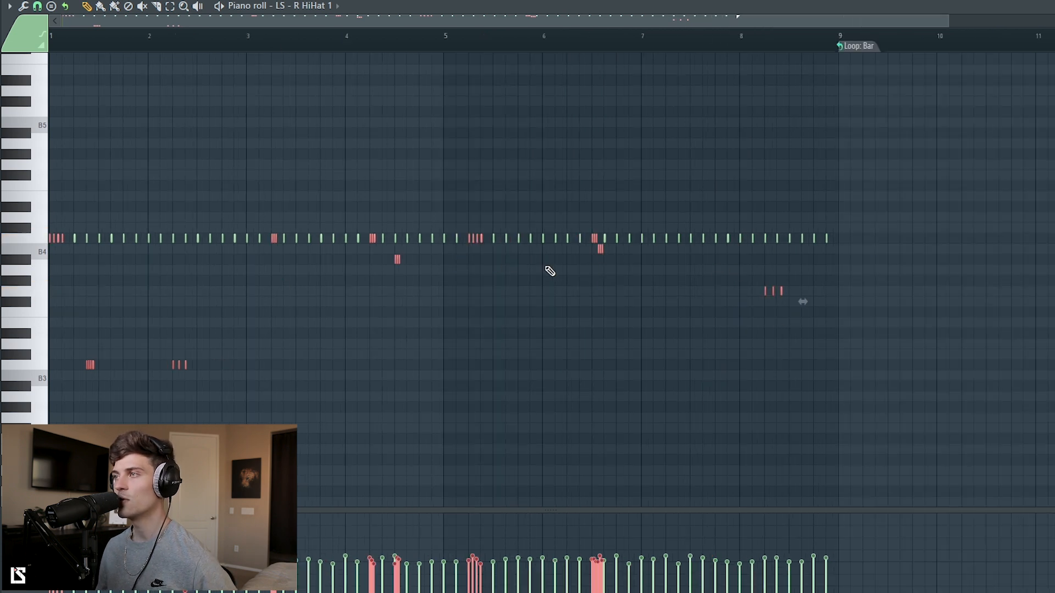
scroll(321, 48, up, 1)
scroll(321, 48, down, 1)
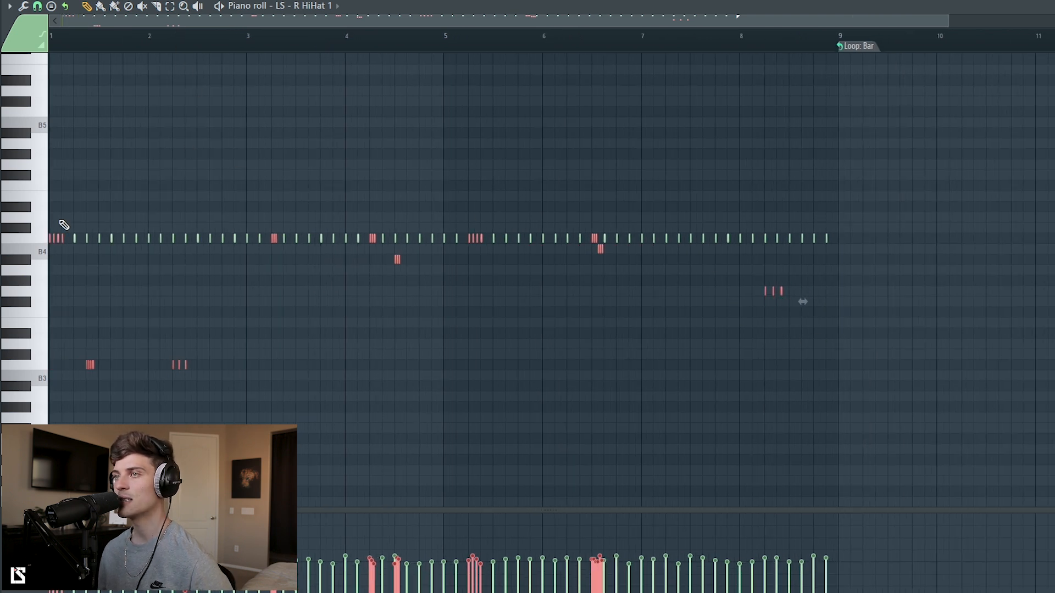
- Play the hi-hat pattern from bar 1 with the rolls selected and examine the rolls in bars 3 to 6
key(space)
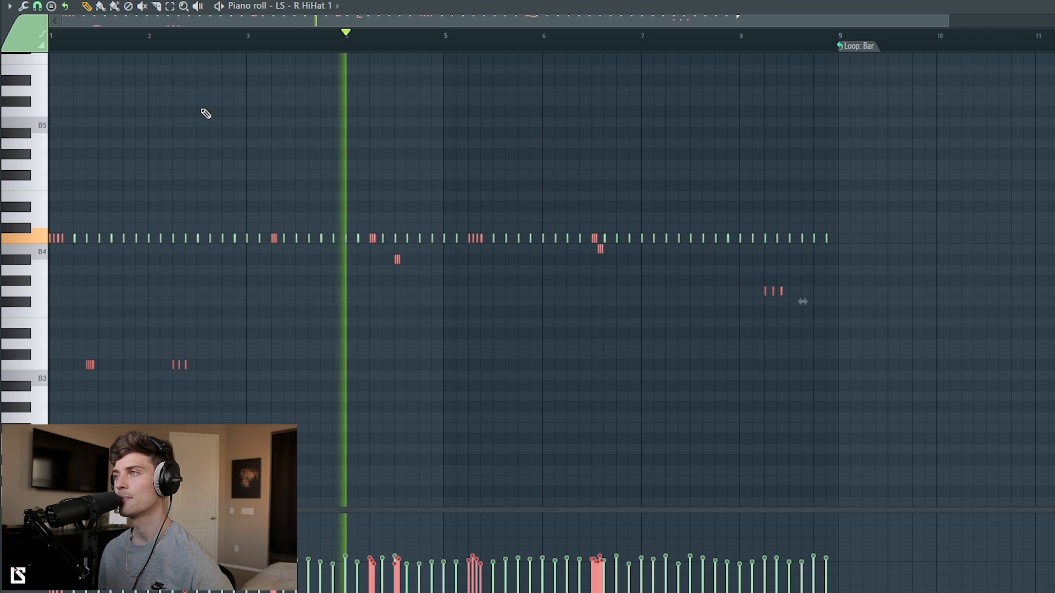
key(space)
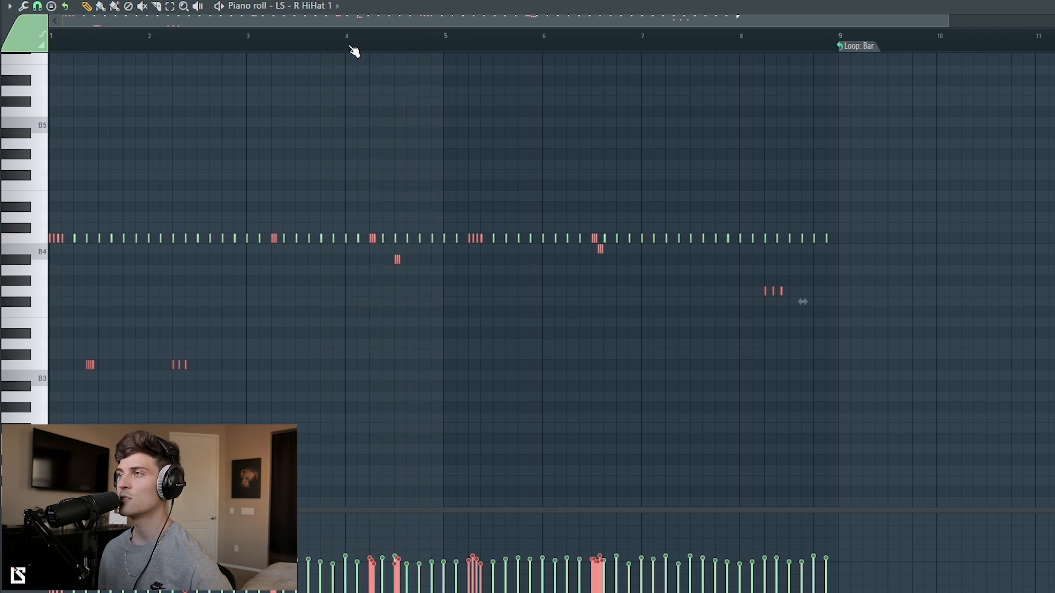
scroll(356, 50, up, 2)
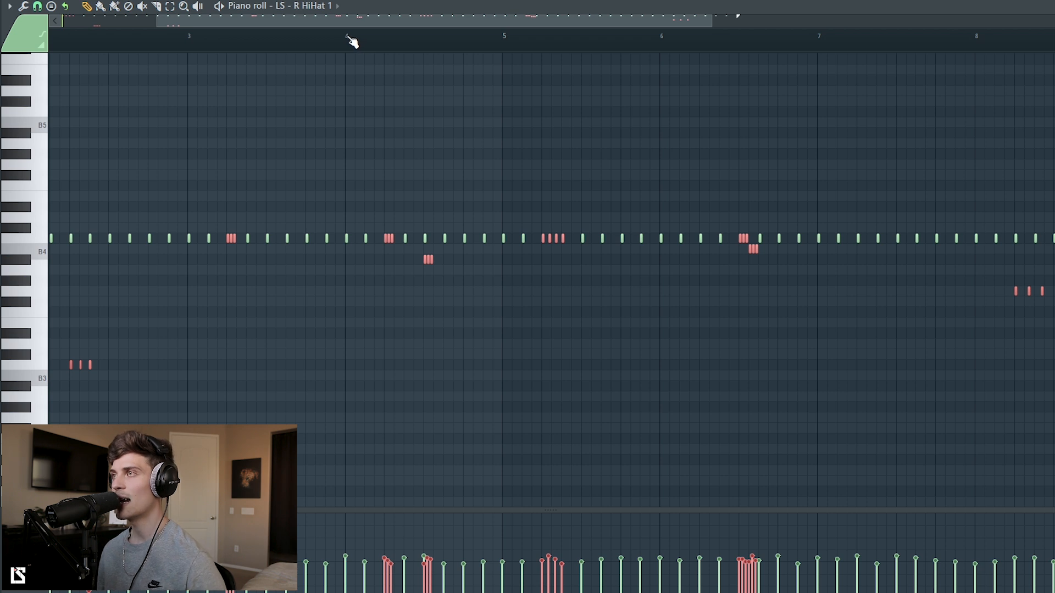
scroll(354, 41, up, 2)
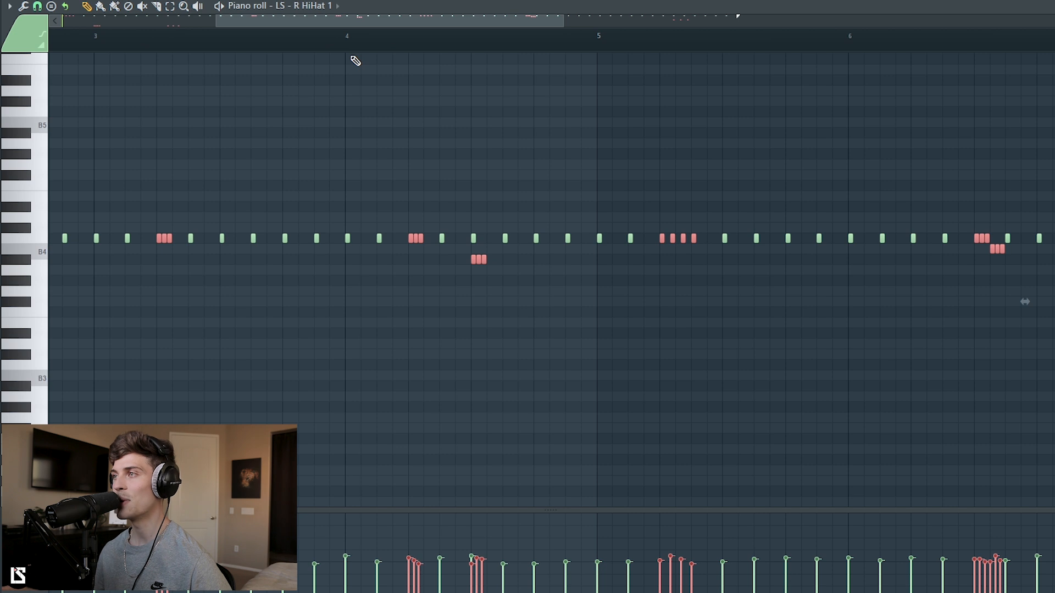
- Play the hi-hat pattern again and clear the note selection in bars 1 to 8
key(space)
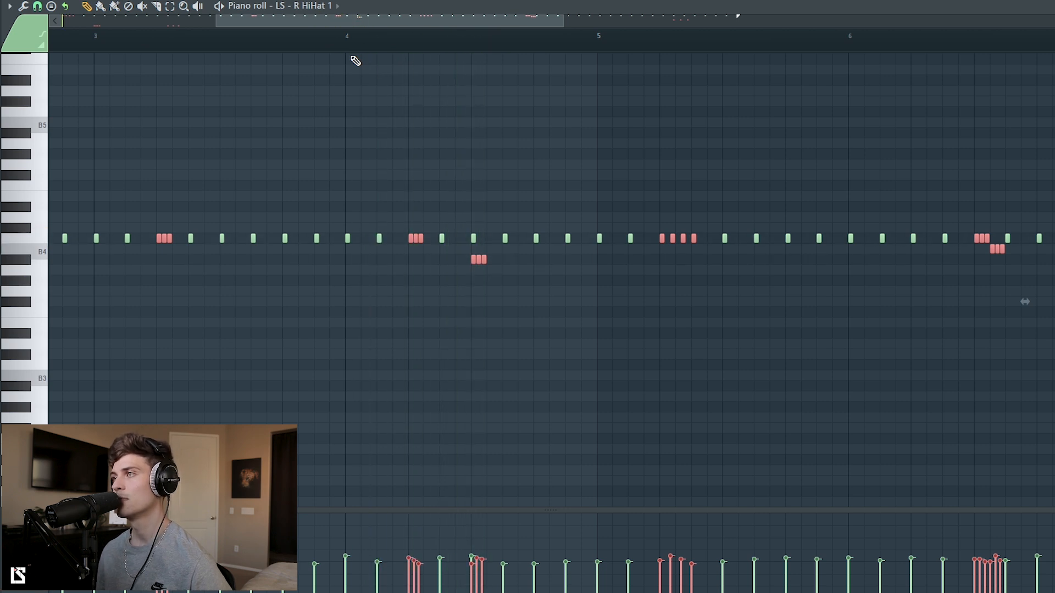
key(space)
scroll(377, 55, down, 1)
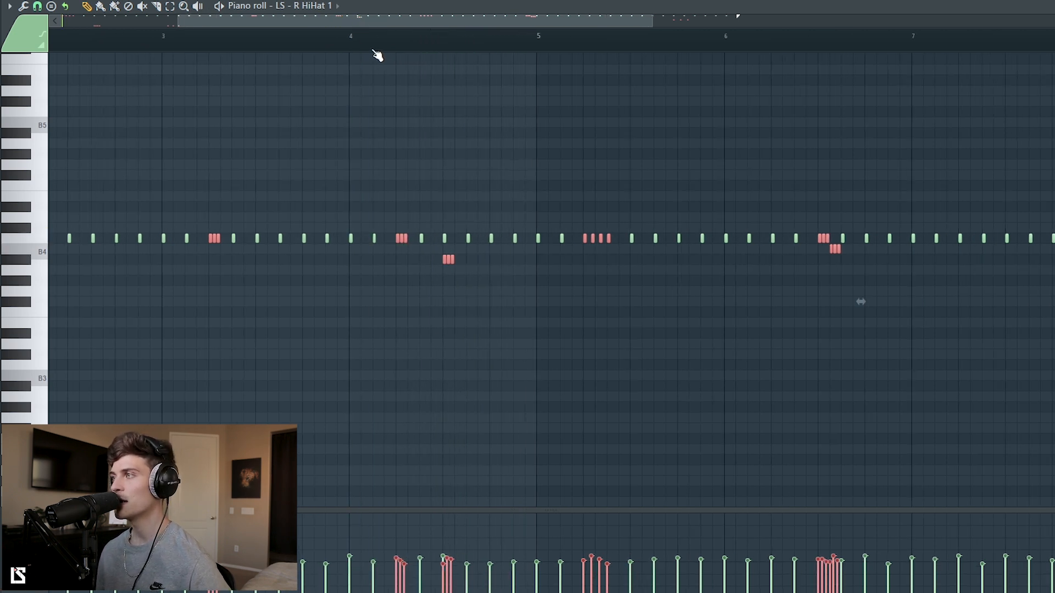
scroll(377, 54, down, 3)
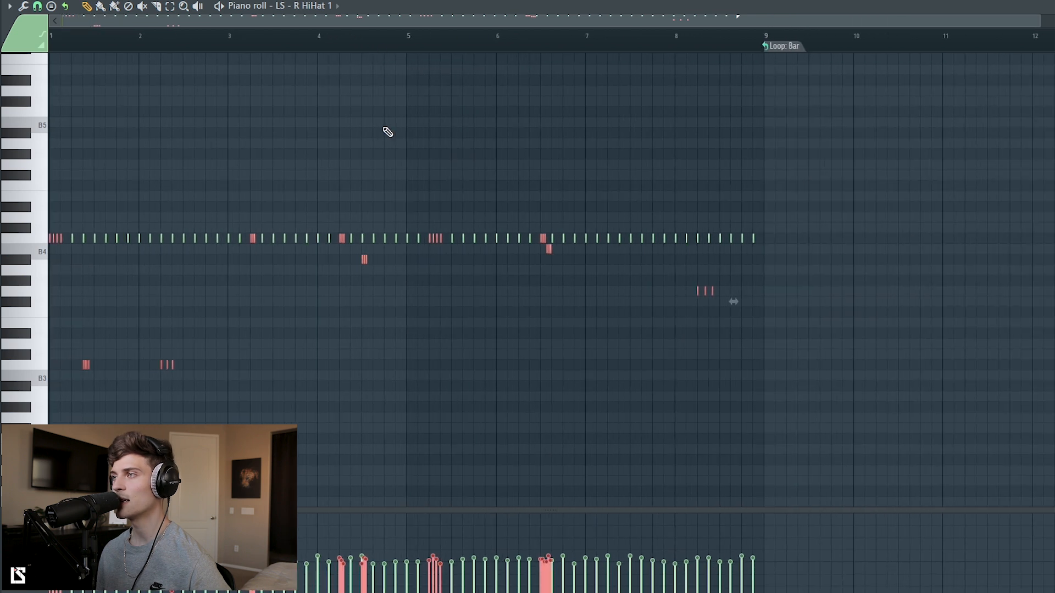
click(389, 131)
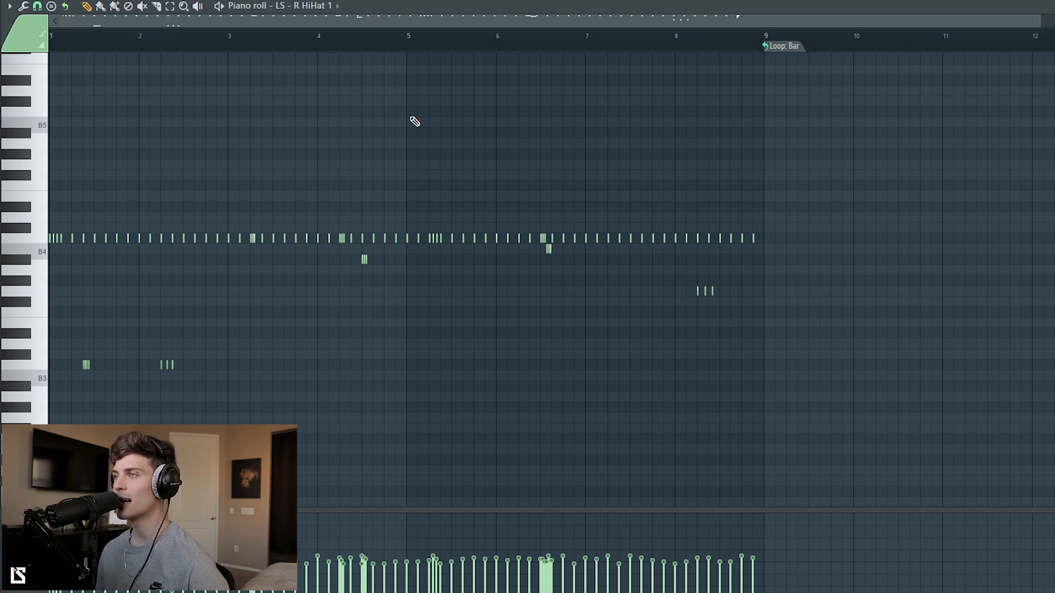
- Return to the playlist, enable the LS - R Clap 3 and LS - R Open Hat 6 tracks, and play from bar 9
key(F6)
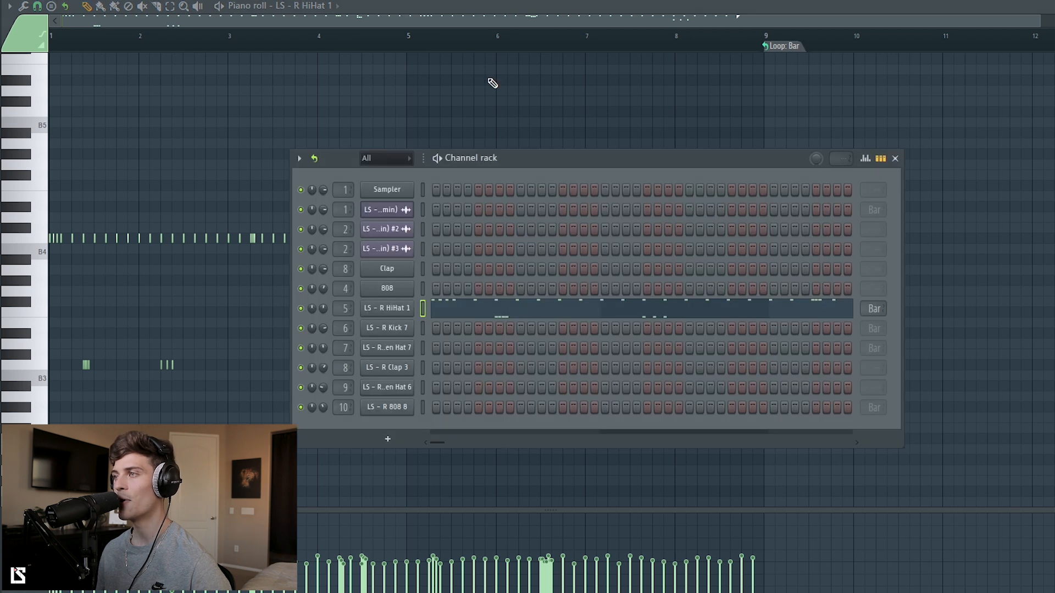
key(F5)
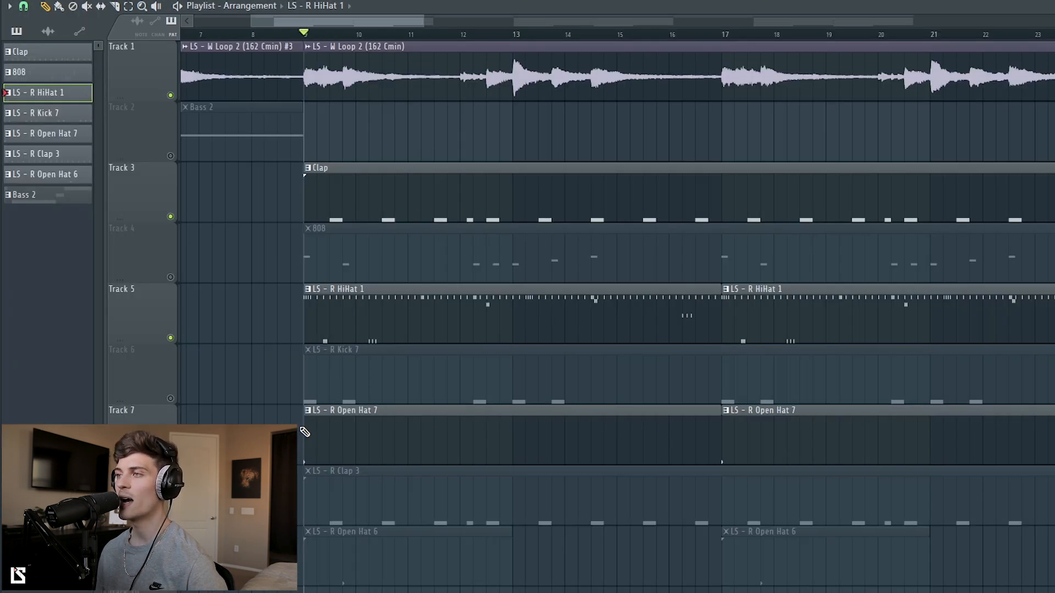
key(space)
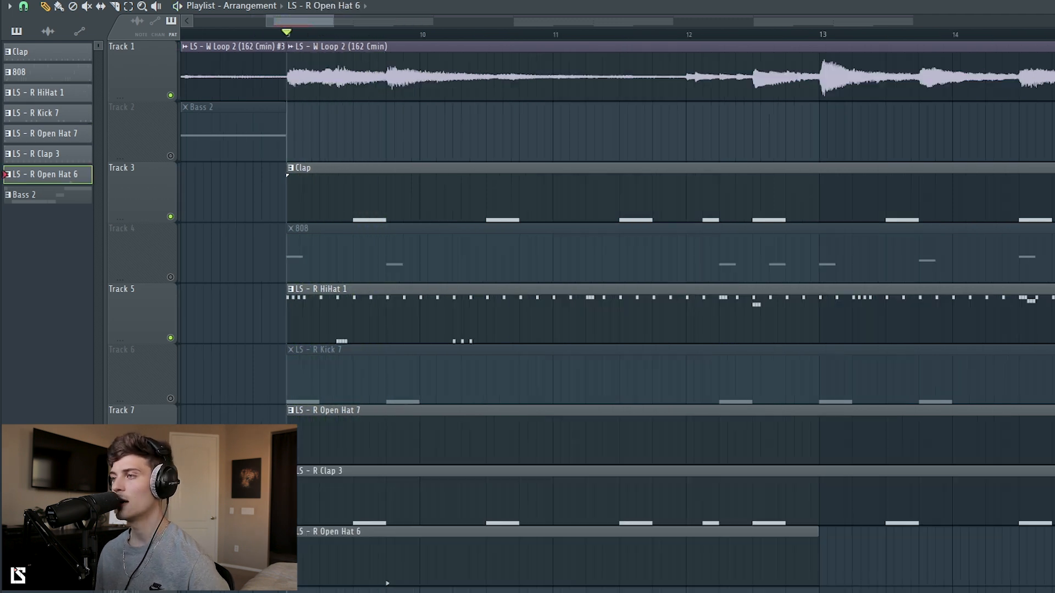
- Open the LS - R Open Hat 6 sample settings, reset its time-stretching pitch, and play the drums from bar 9
drag(348, 574, 292, 541)
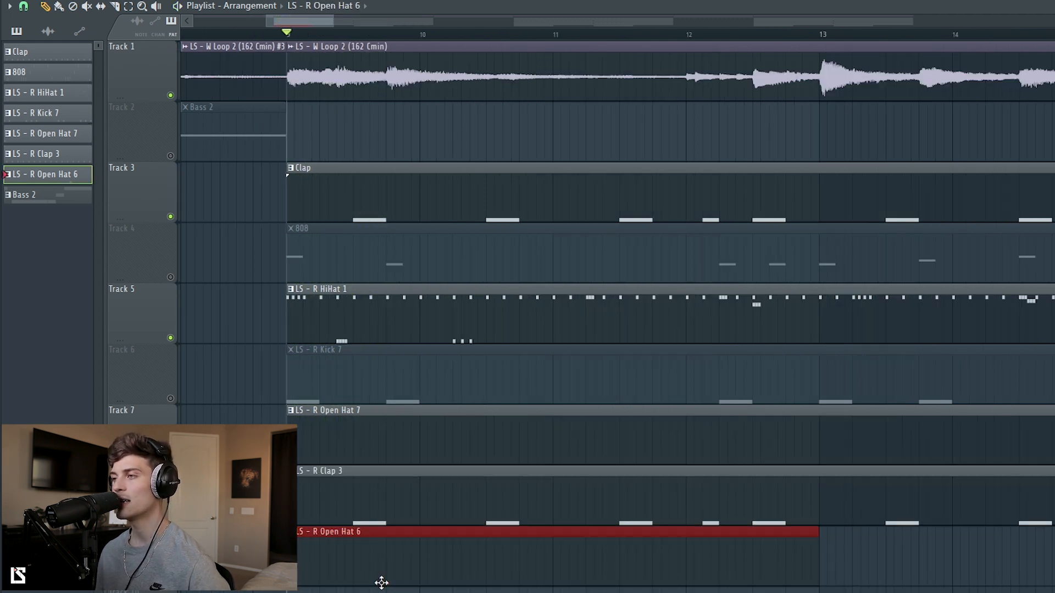
key(F6)
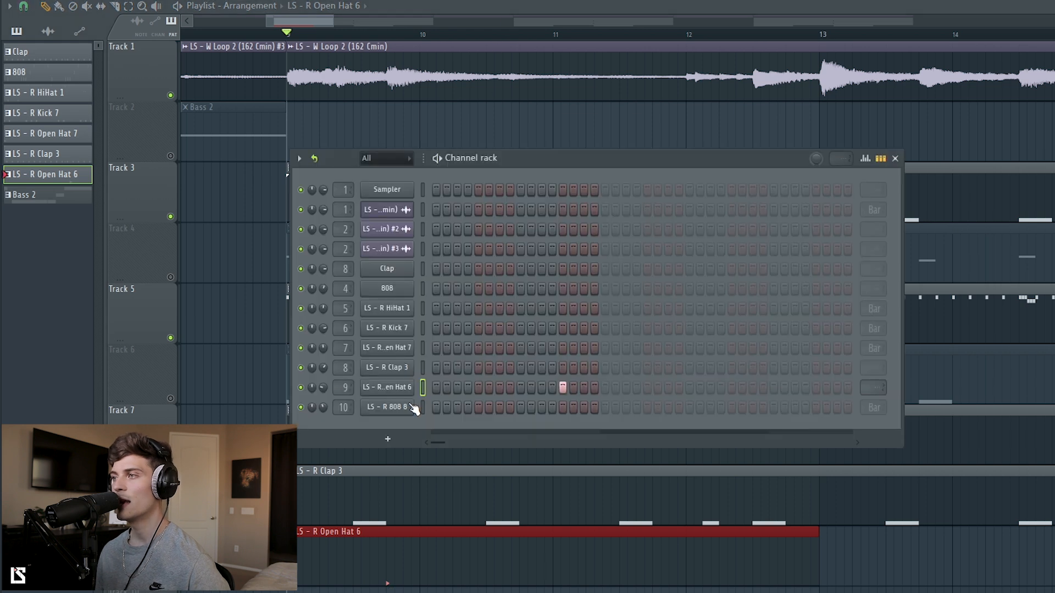
click(404, 388)
right_click(298, 225)
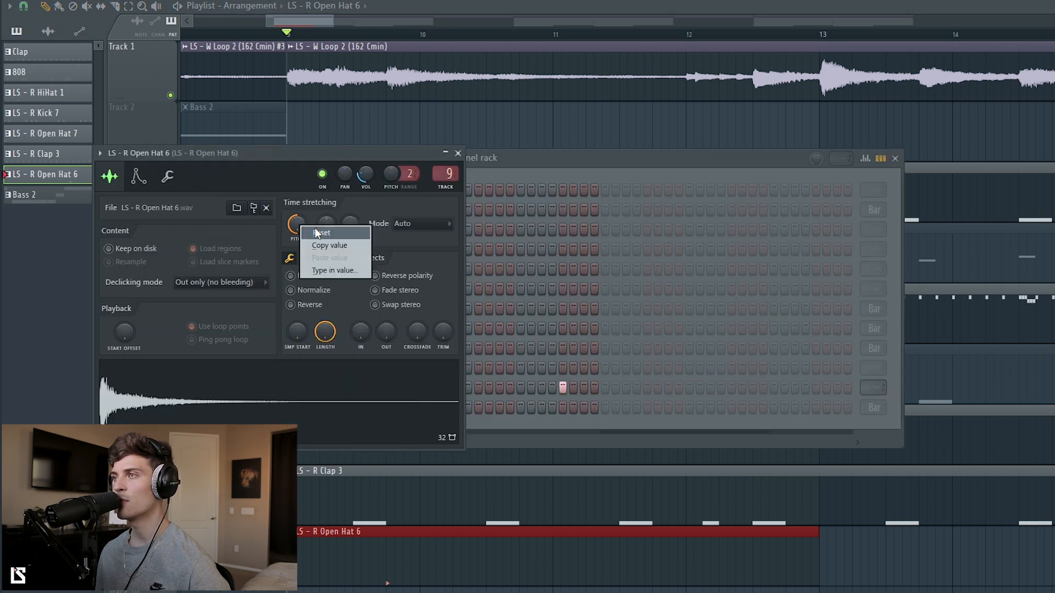
key(space)
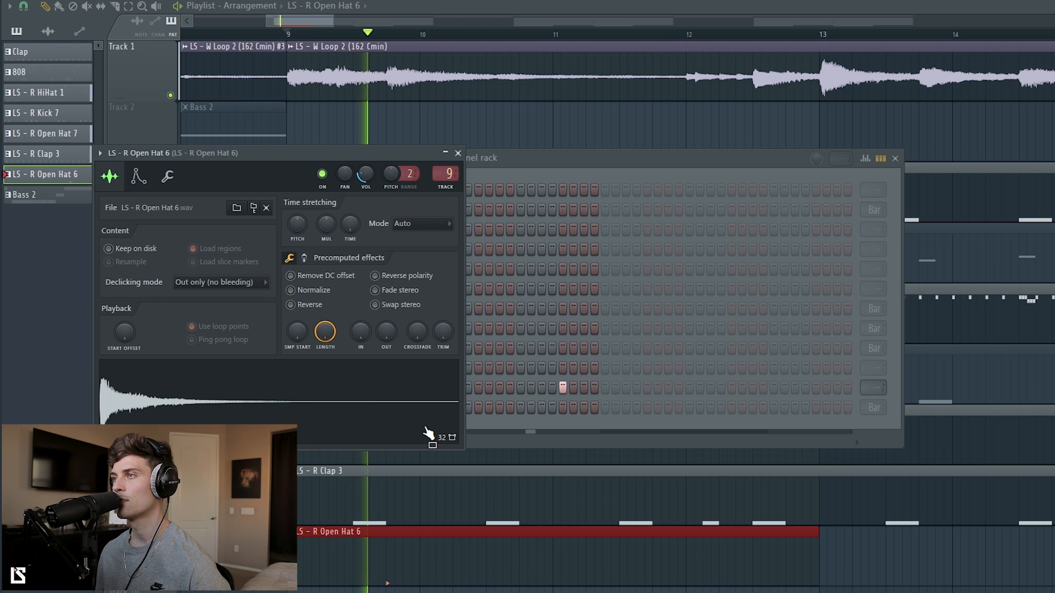
key(space)
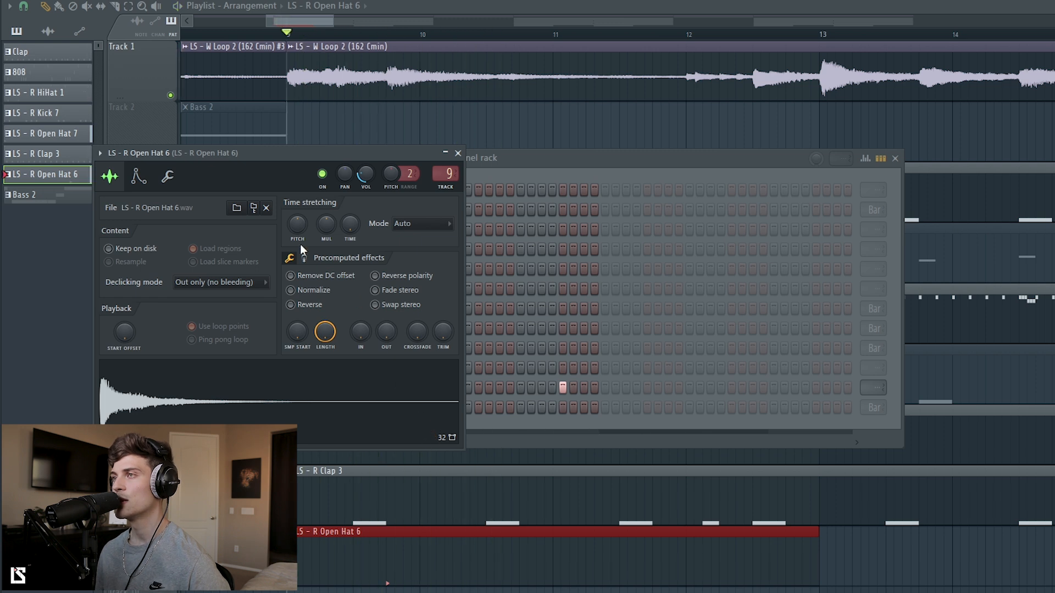
- Lower the time-stretching pitch of the LS - R Open Hat 6 sample and play it in the beat from bar 9
drag(300, 223, 300, 286)
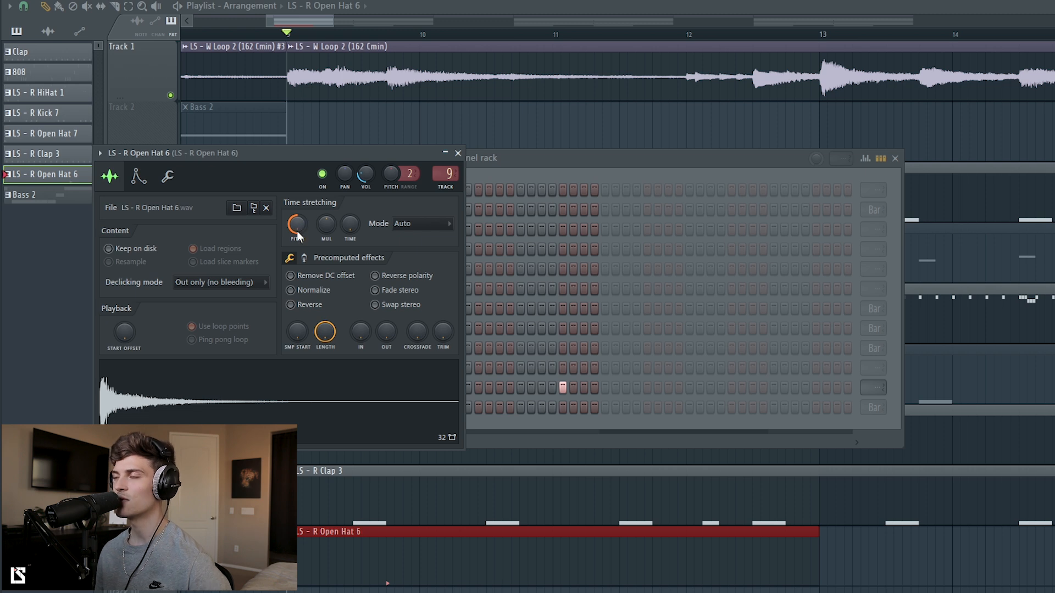
key(space)
right_click(345, 123)
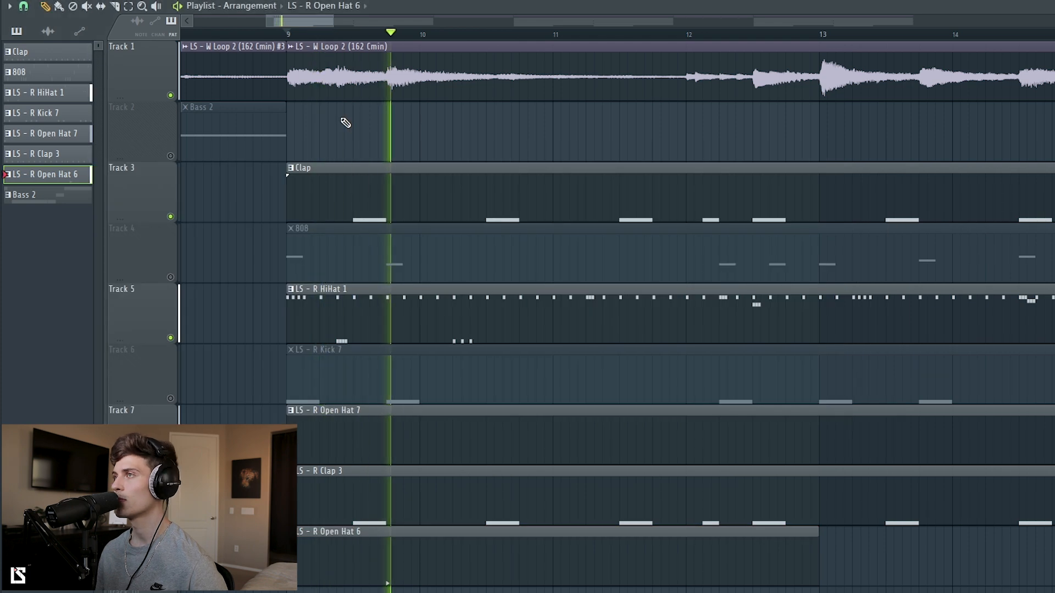
- Enable the 808 on Track 4 and open its pattern in the piano roll at bars 1 to 9
scroll(314, 39, down, 3)
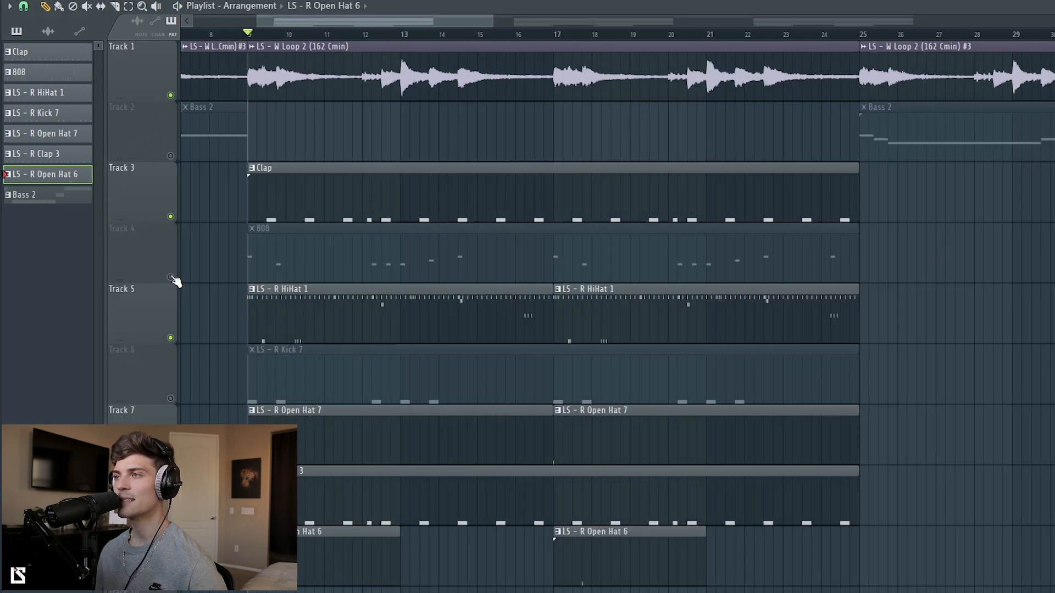
click(171, 278)
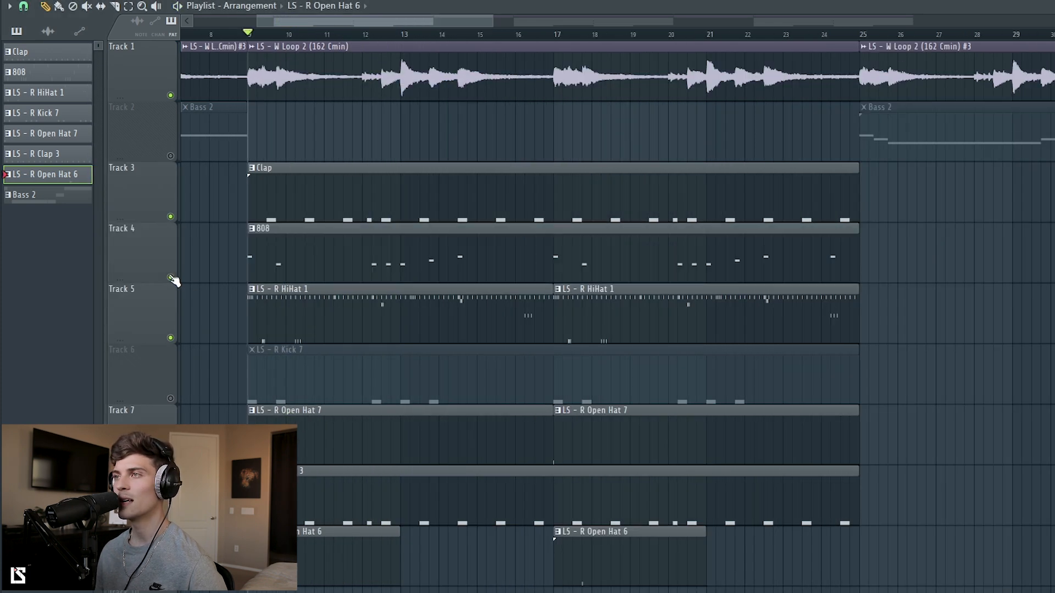
double_click(330, 245)
scroll(259, 35, down, 2)
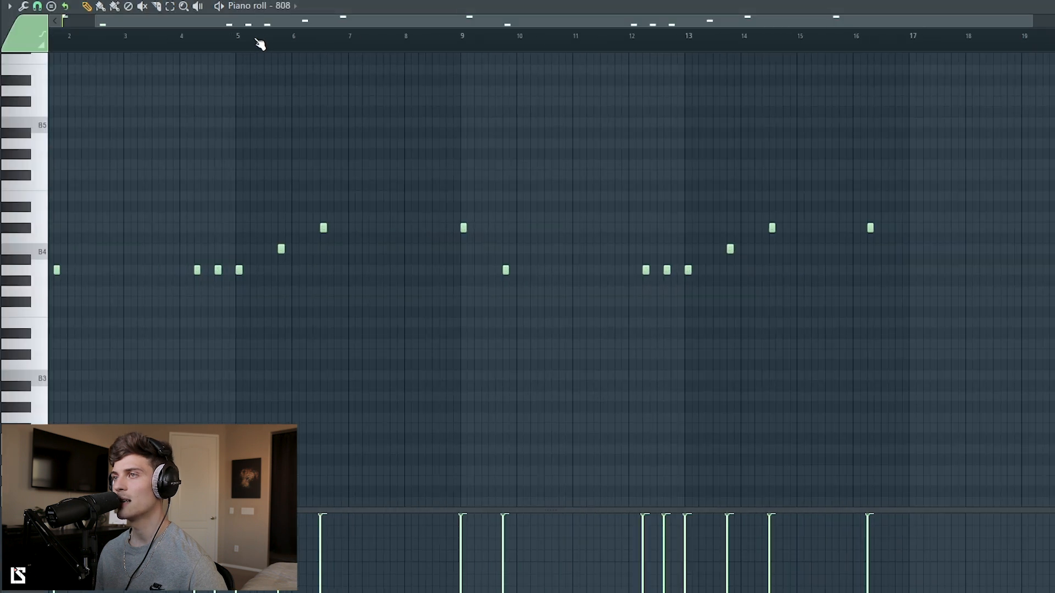
scroll(271, 21, up, 4)
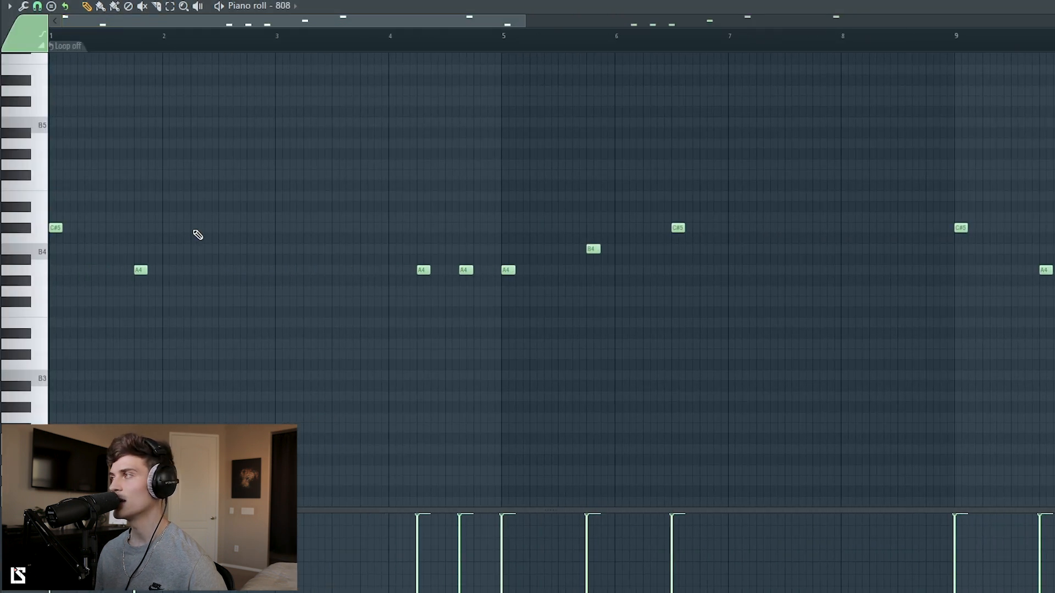
scroll(124, 255, up, 2)
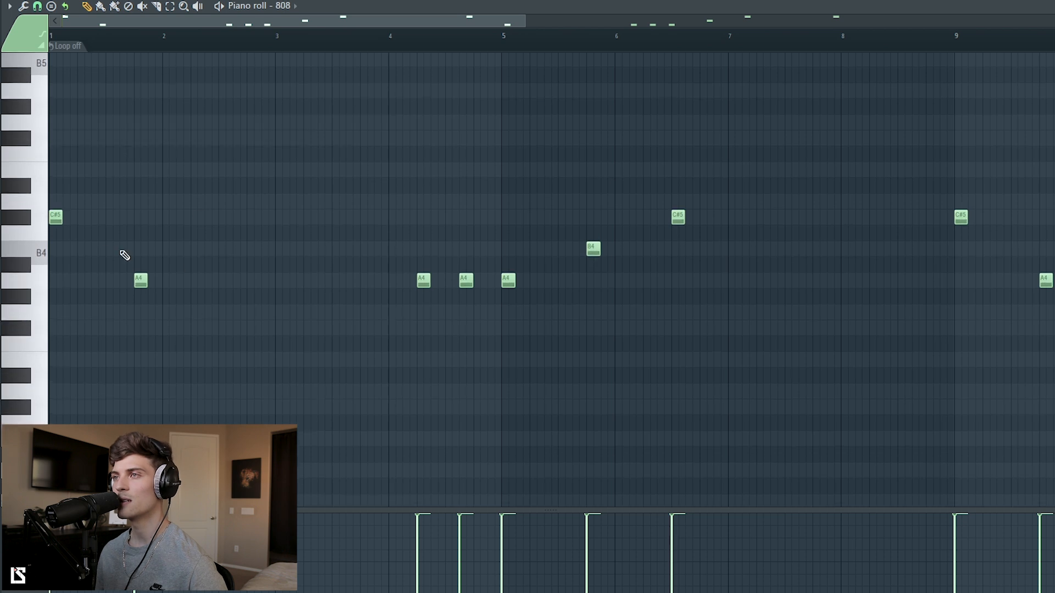
- Try a B4 note between the first two 808 notes in bar 1, play it, and delete it
click(97, 248)
key(space)
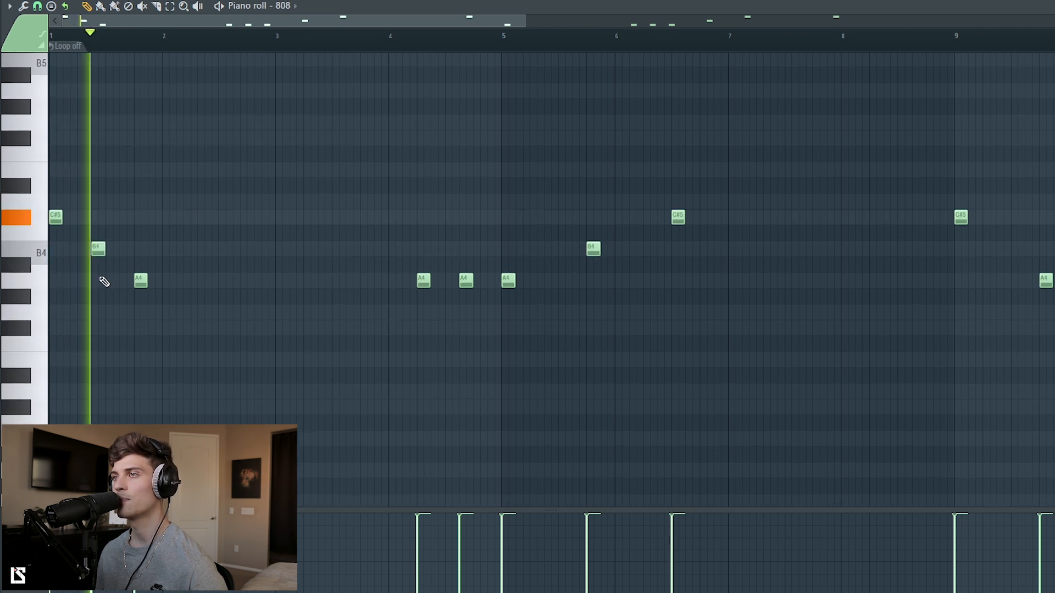
key(space)
right_click(98, 248)
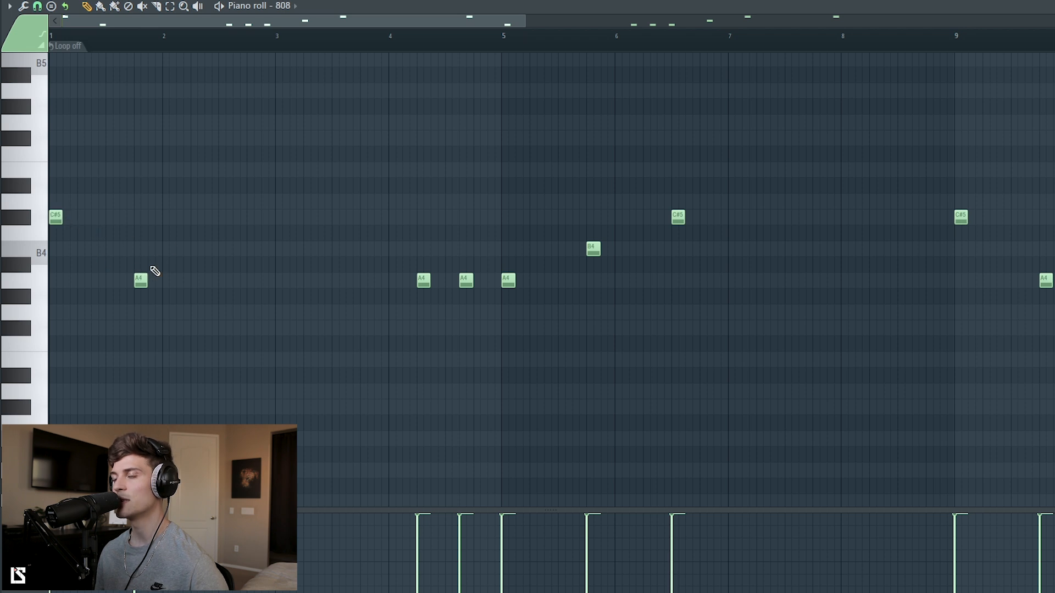
- Play the 808 pattern from bar 1 and examine its notes across the full pattern
key(space)
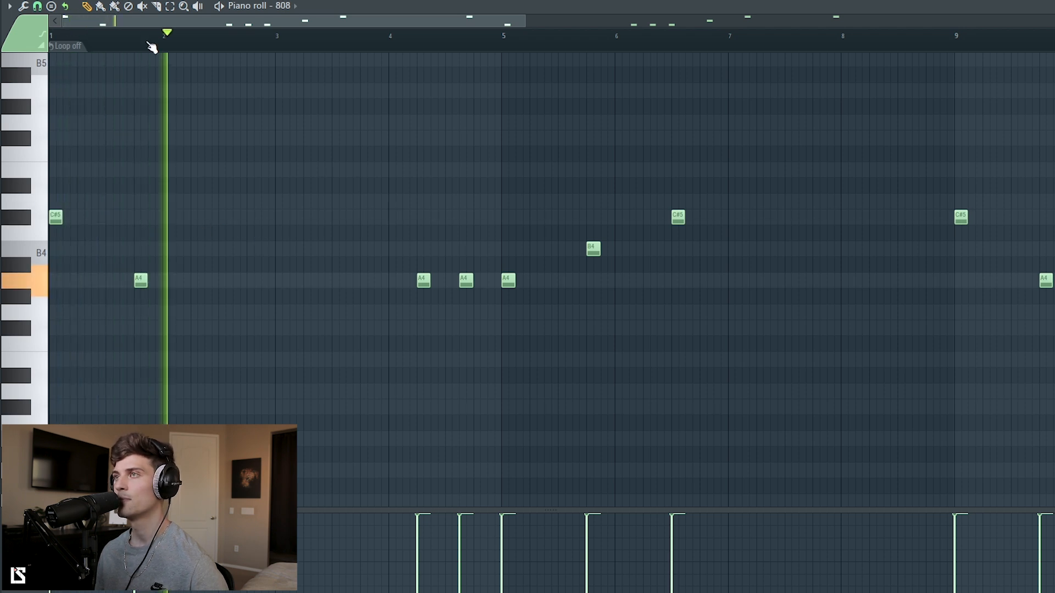
scroll(151, 48, down, 3)
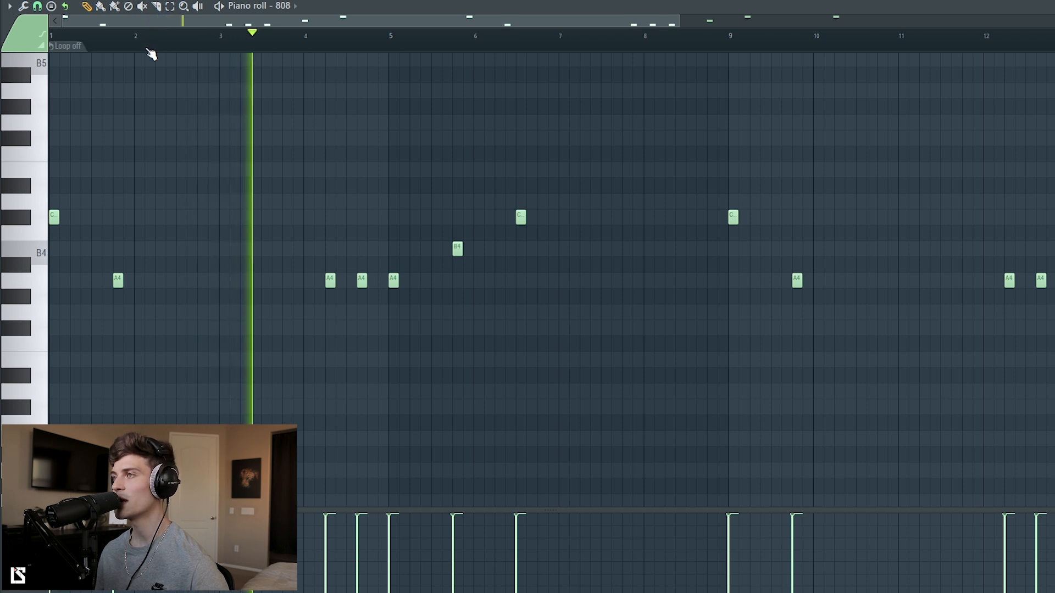
drag(293, 22, 384, 28)
scroll(367, 48, down, 2)
key(space)
- Highlight the three rising 808 notes in bars 5 and 6, play them from bar 4, and clear the selection
drag(259, 162, 389, 377)
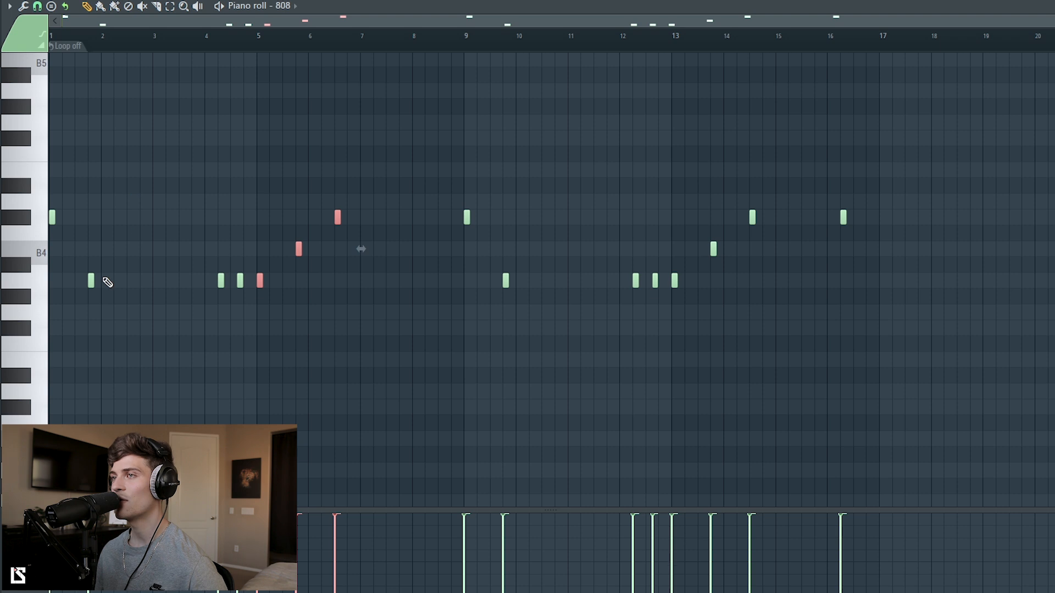
key(ctrl+d)
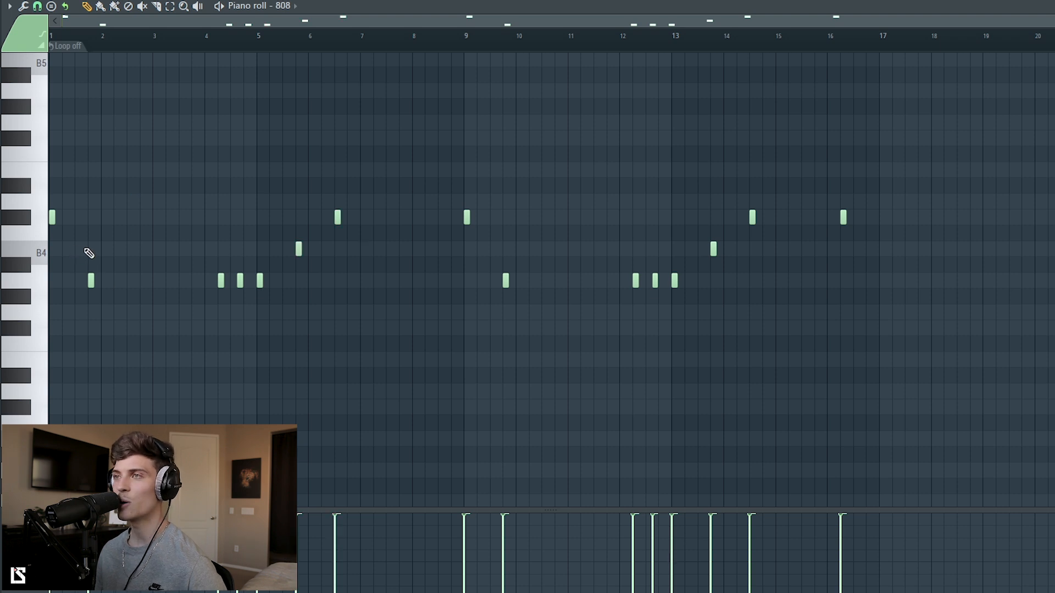
drag(257, 164, 363, 364)
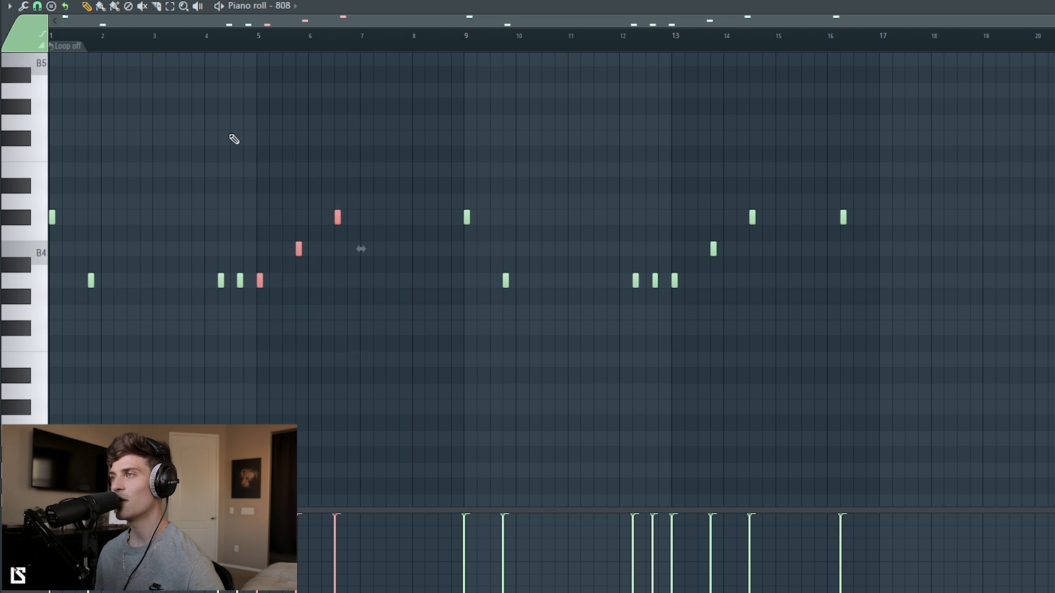
click(241, 38)
key(space)
key(ctrl+d)
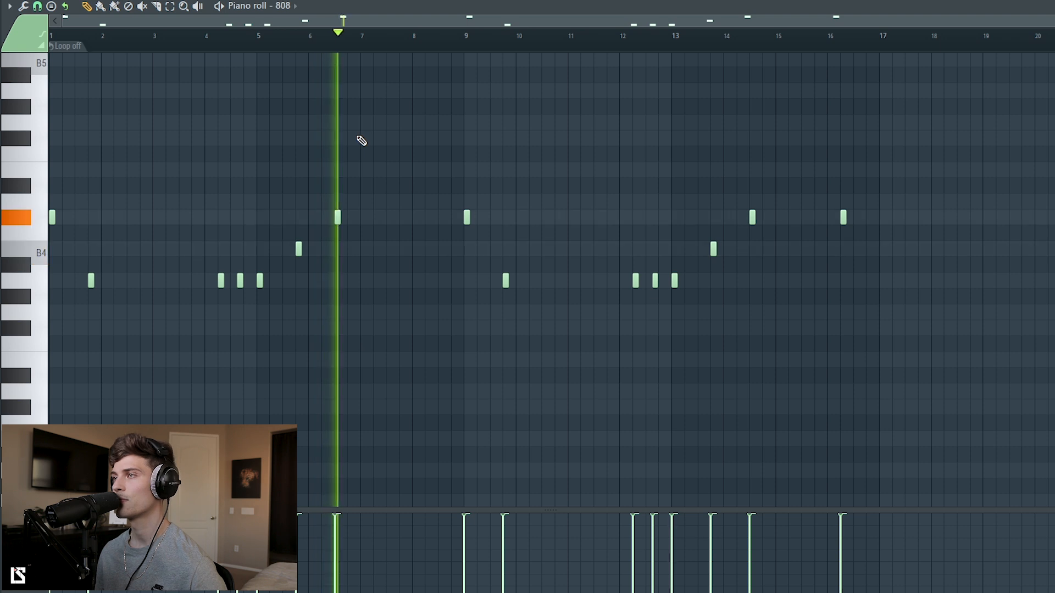
key(space)
- Highlight the repeated 808 notes in bars 9 to 13 and the last note in bar 16, clearing each selection
drag(485, 116, 727, 408)
key(ctrl+d)
drag(818, 164, 870, 299)
key(ctrl+d)
key(space)
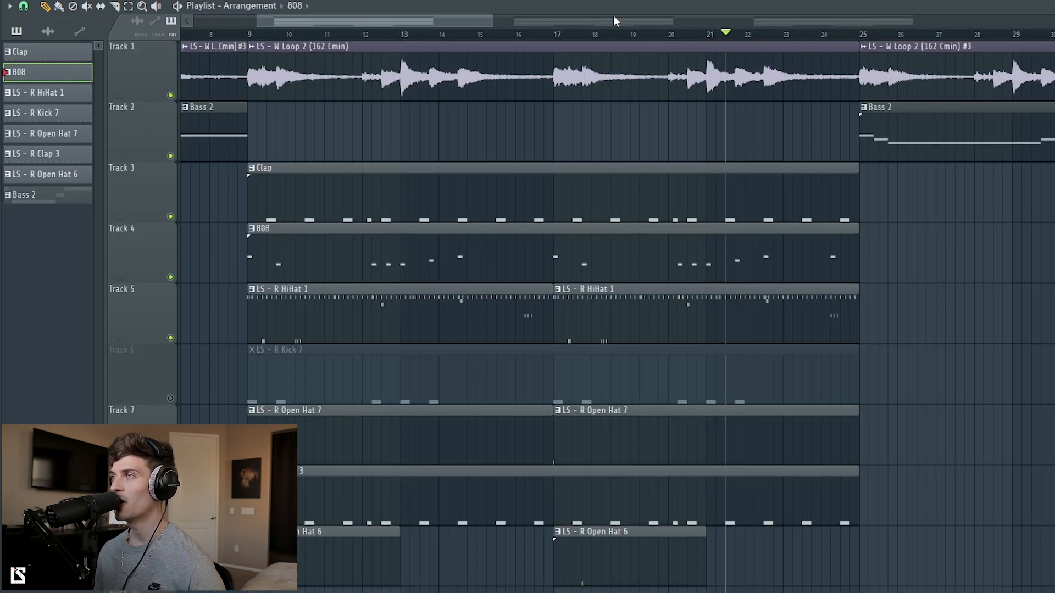
- Play the playlist from bar 25 through the Bass 2 section and into the drums at bar 33
drag(391, 25, 450, 23)
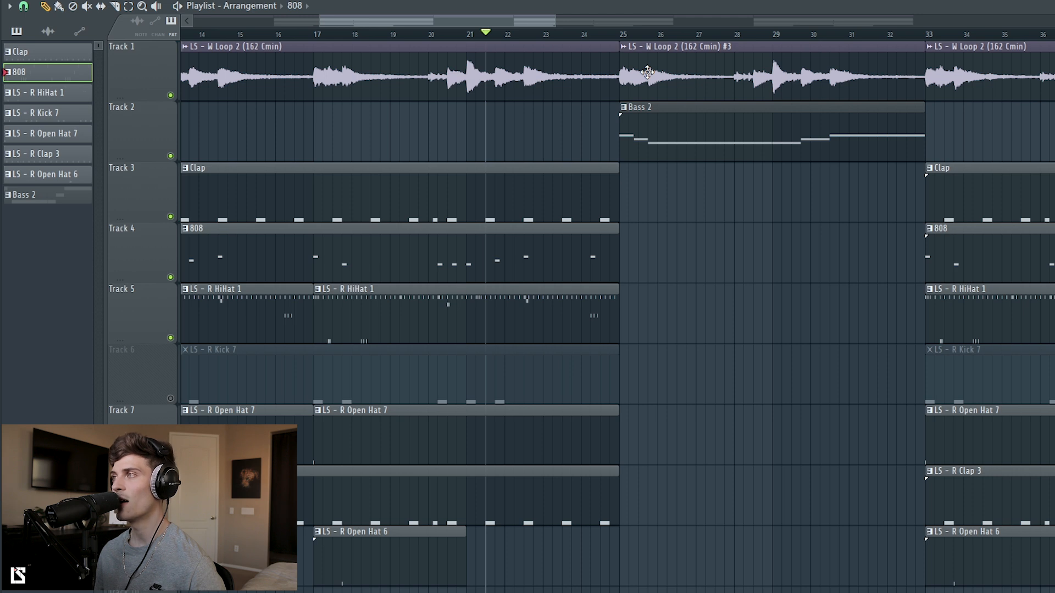
click(625, 39)
key(space)
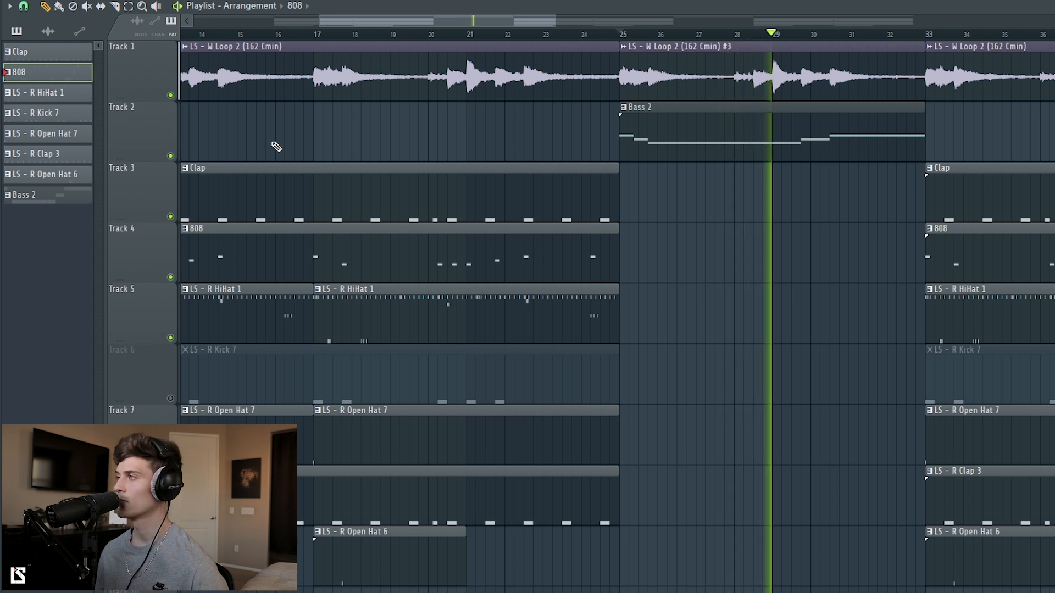
drag(446, 21, 494, 23)
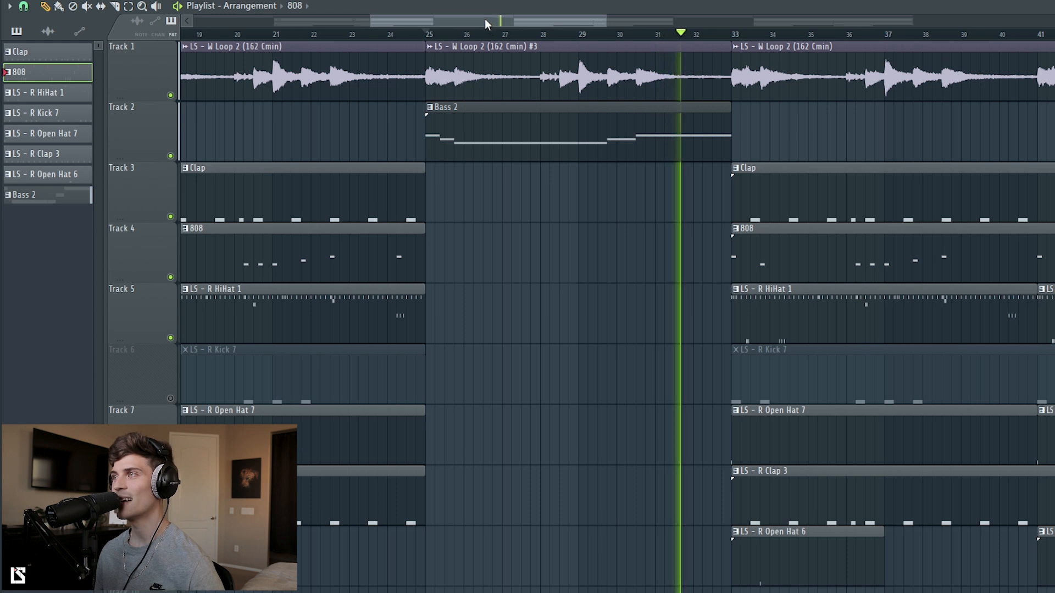
drag(465, 20, 529, 25)
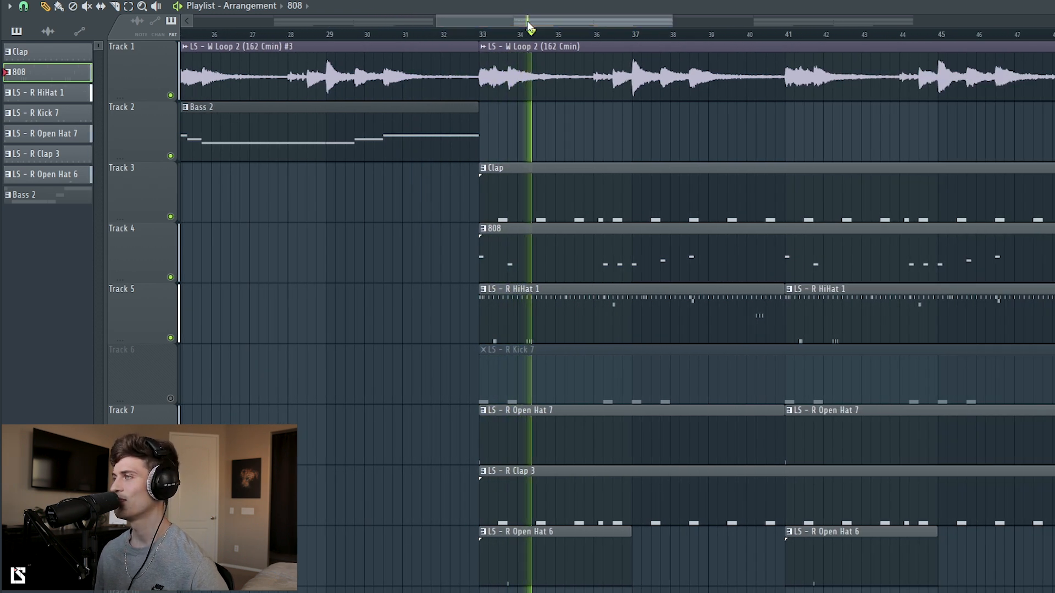
- Enable the LS - R Kick 7 on Track 6, stop playback, and show the arrangement around bar 25
click(170, 399)
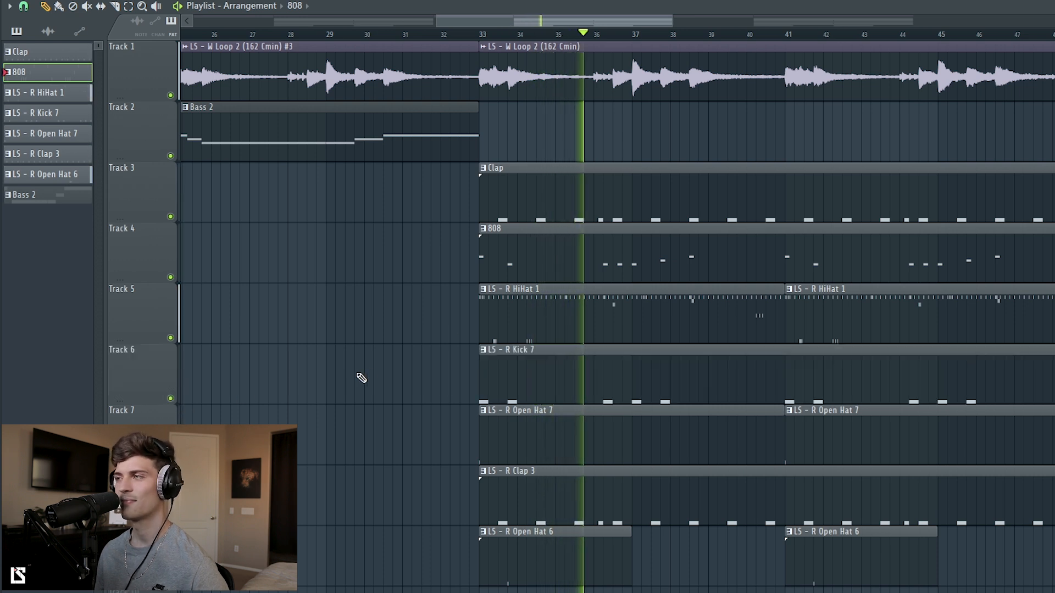
key(space)
scroll(400, 35, down, 3)
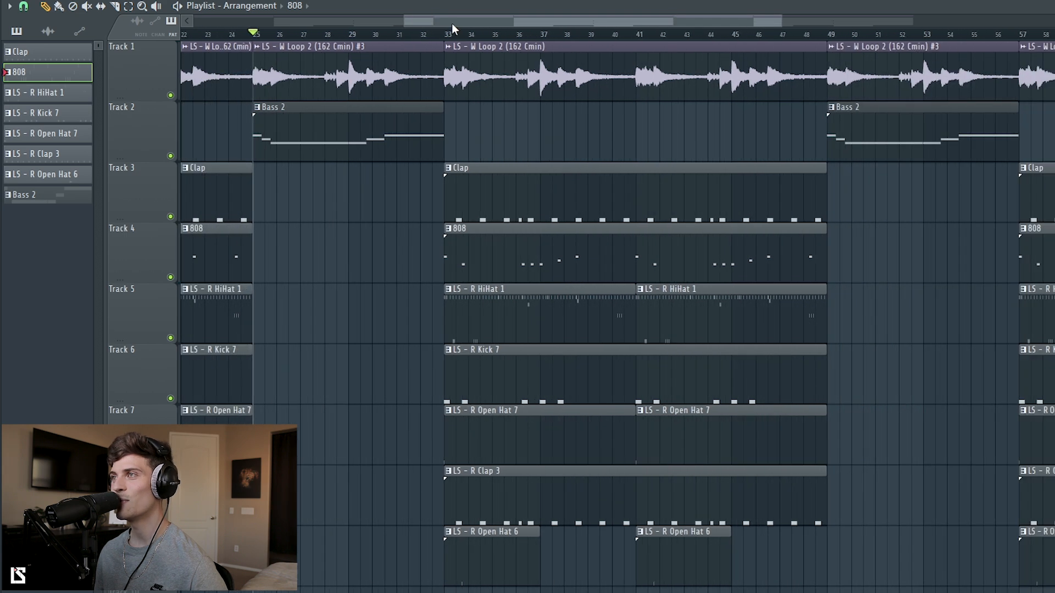
scroll(452, 23, up, 5)
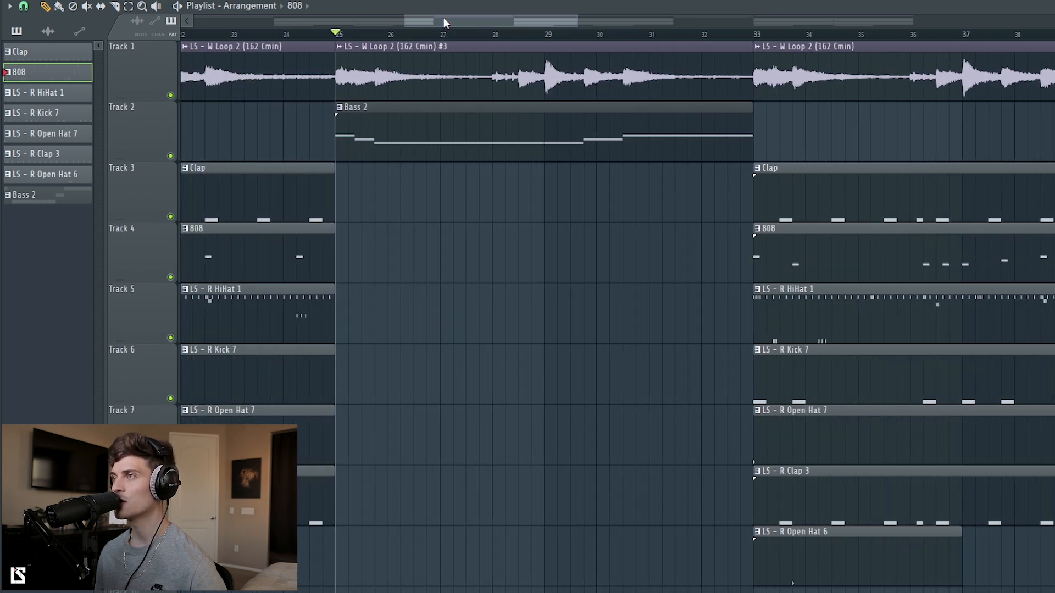
- Show the Fruity parametric EQ 2 curve on the LS - W Loop 2 (162 Cmin) #3 mixer track, then close the plugin
key(F9)
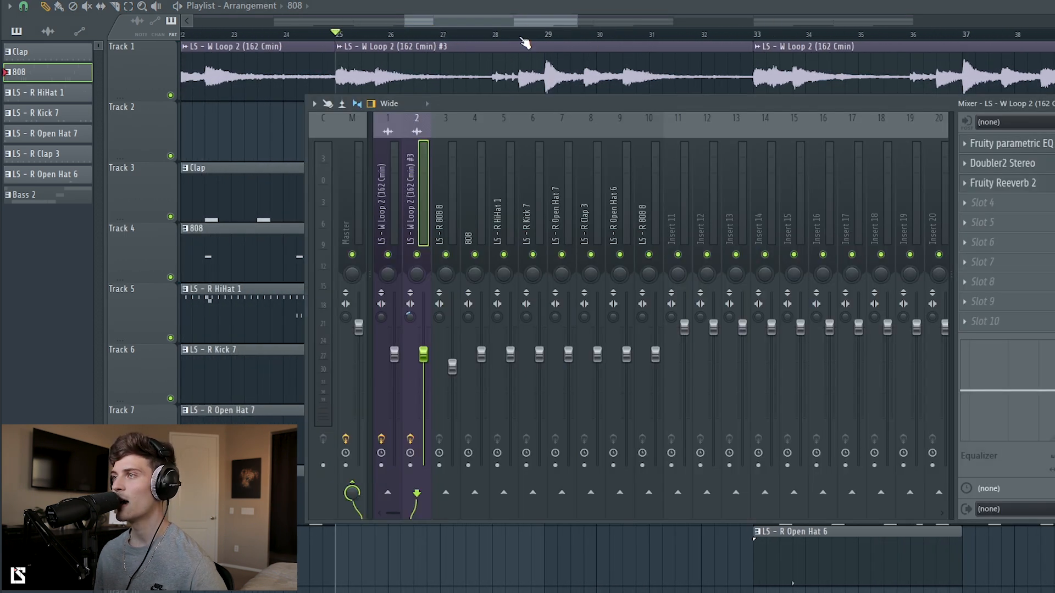
click(1022, 143)
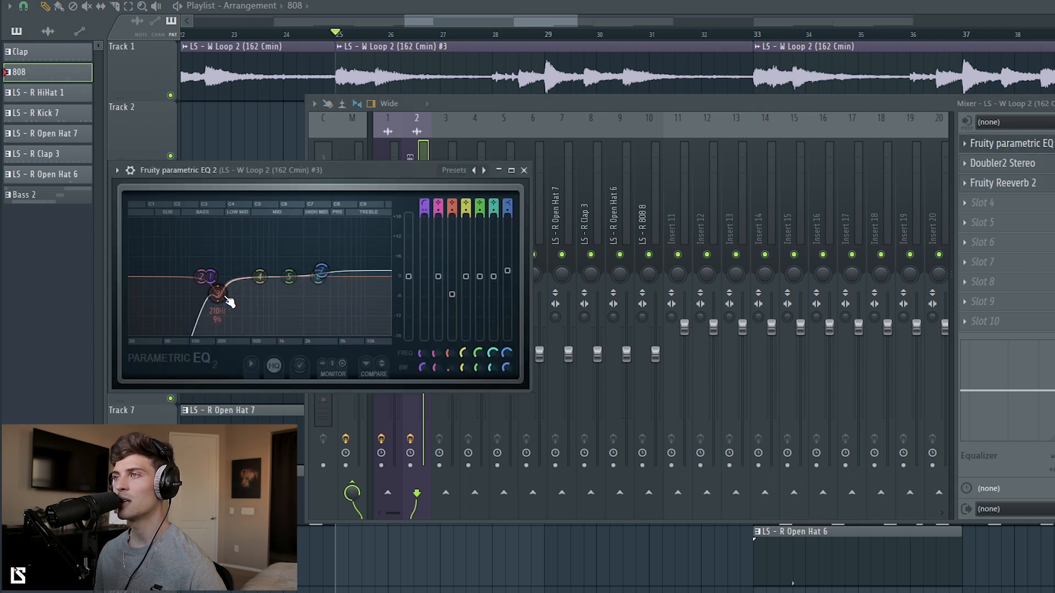
click(524, 171)
- Solo Track 1 in the playlist and show the Doubler2 Stereo settings on the loop #3 mixer track
right_click(171, 95)
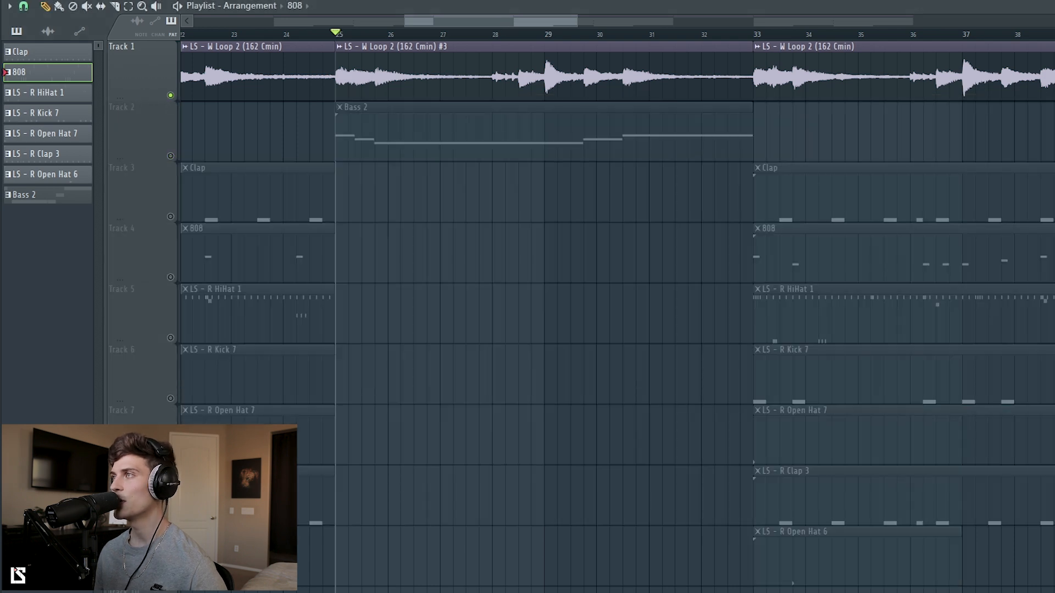
key(F9)
click(1039, 164)
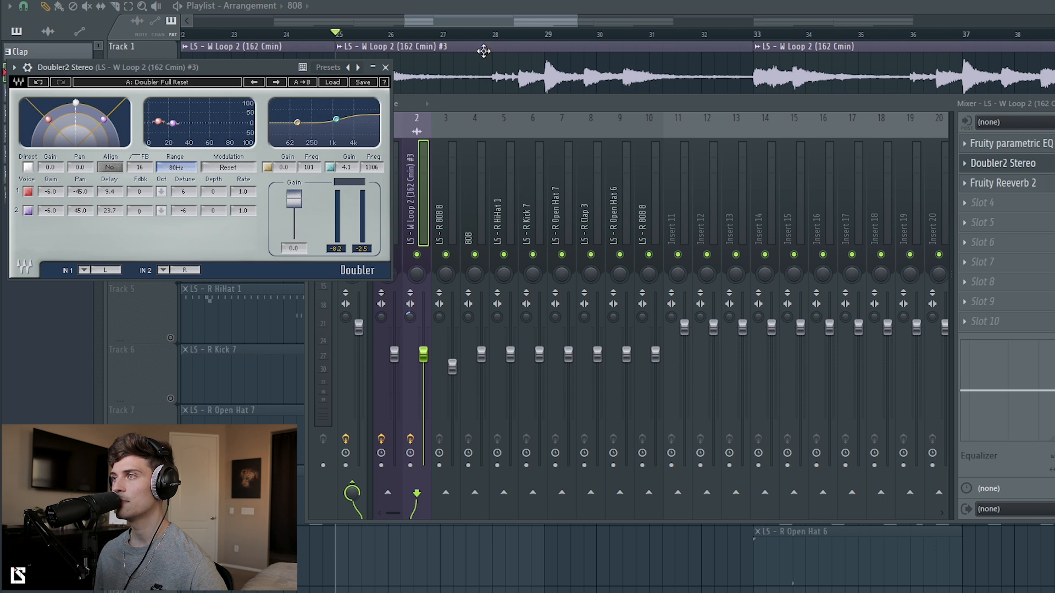
click(386, 67)
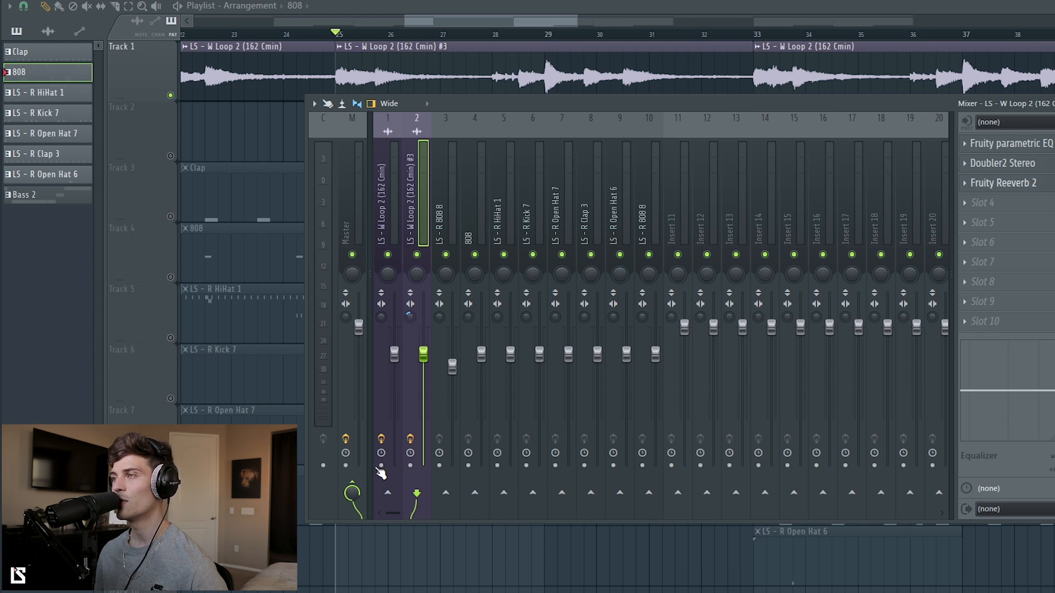
- Play the soloed loop from bar 25 with its mixer track effects bypassed and again with them enabled, then close the mixer
key(space)
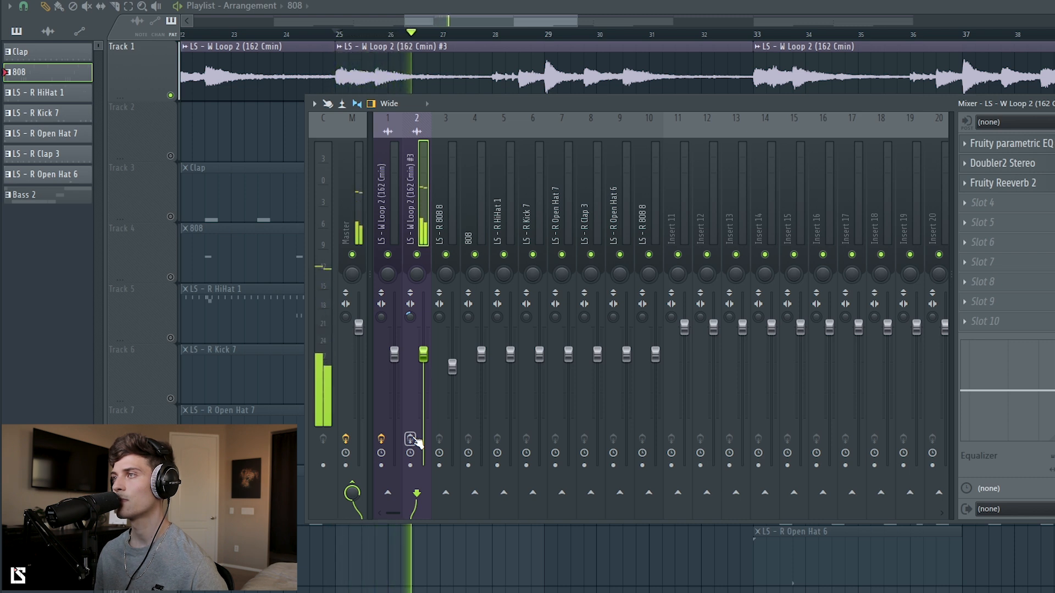
key(space)
click(411, 439)
key(space)
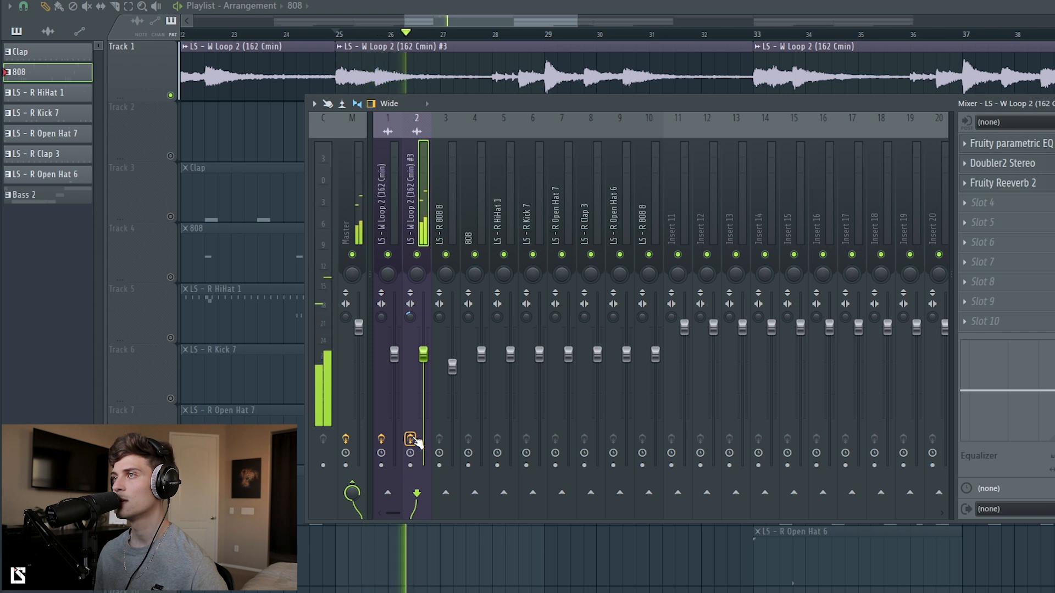
key(space)
key(F9)
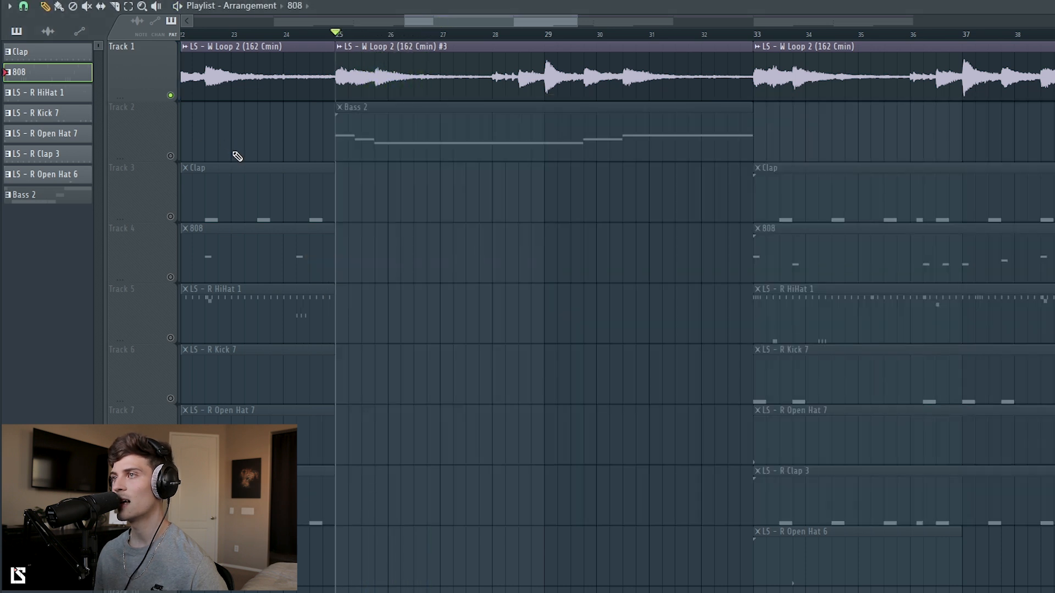
- Enable Track 2 and play the Bass 2 pattern together with the loop from bar 25, then stop
click(170, 157)
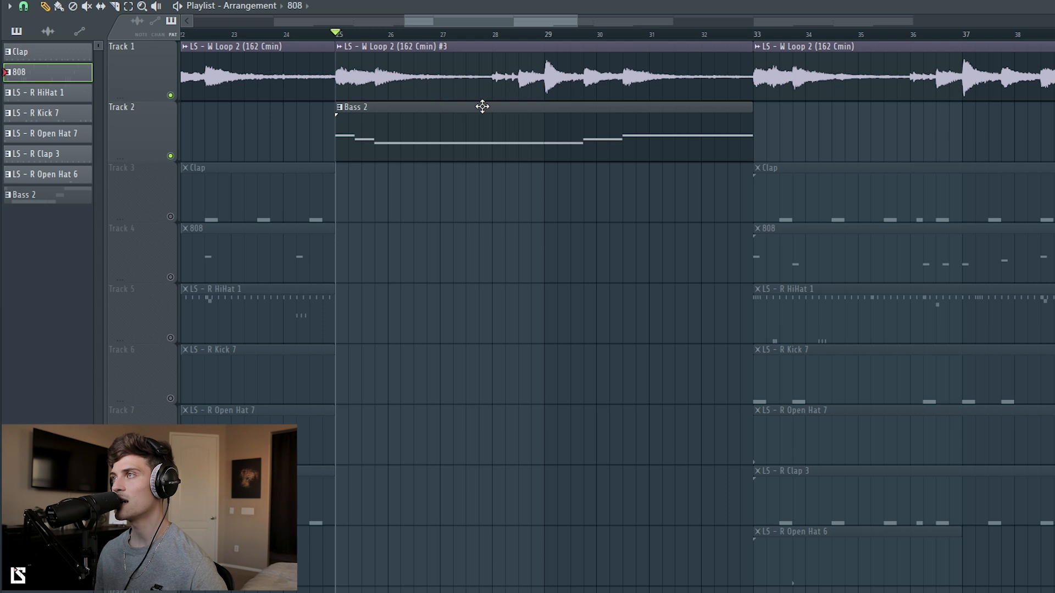
key(space)
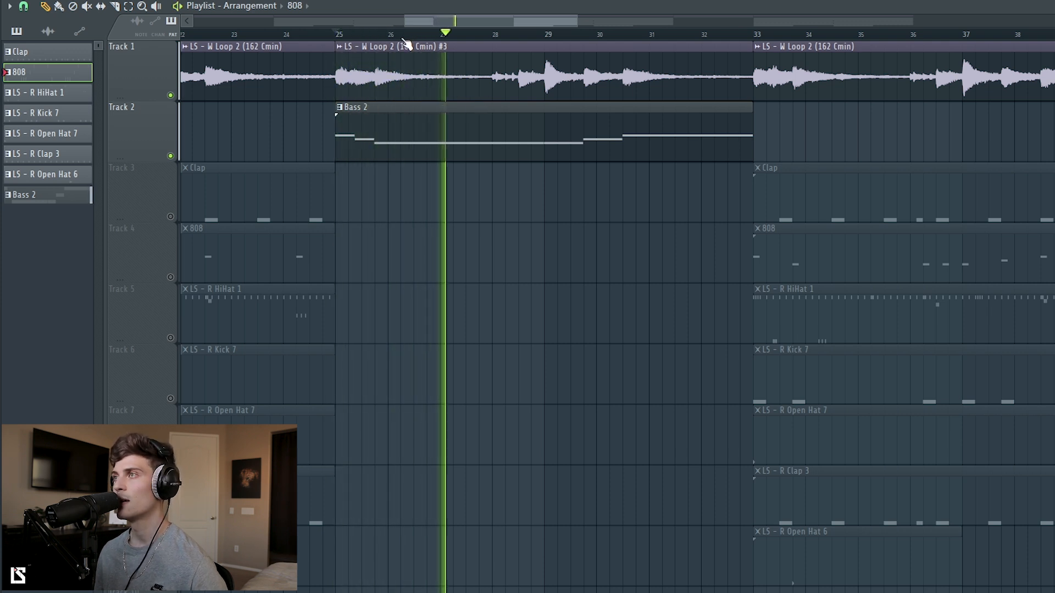
key(space)
- Show the whole arrangement, enable all playlist tracks again, and set the playback position to bar 9
scroll(407, 44, down, 1)
scroll(407, 44, down, 5)
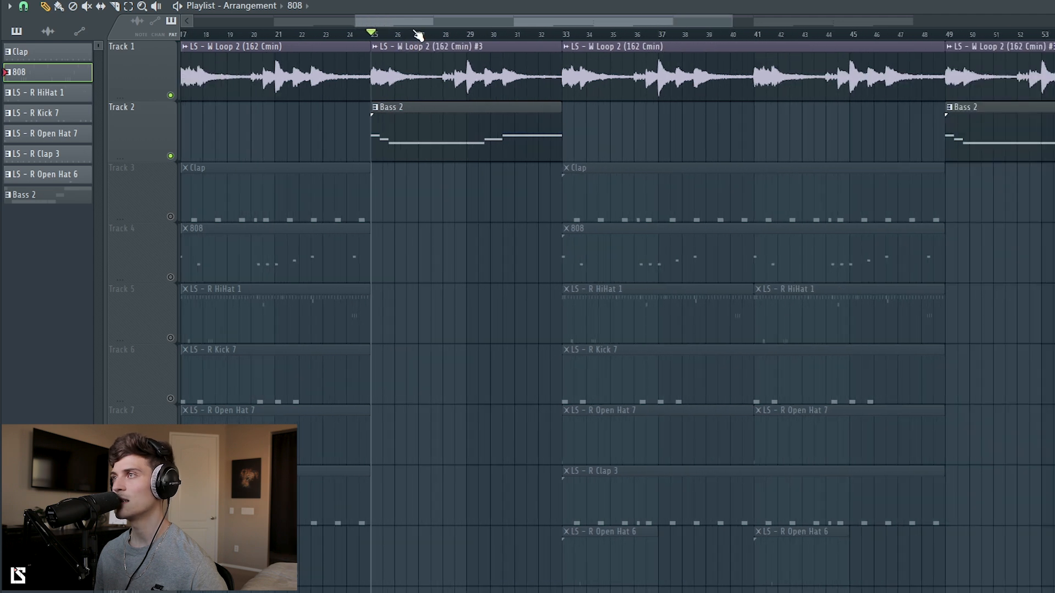
scroll(392, 18, down, 5)
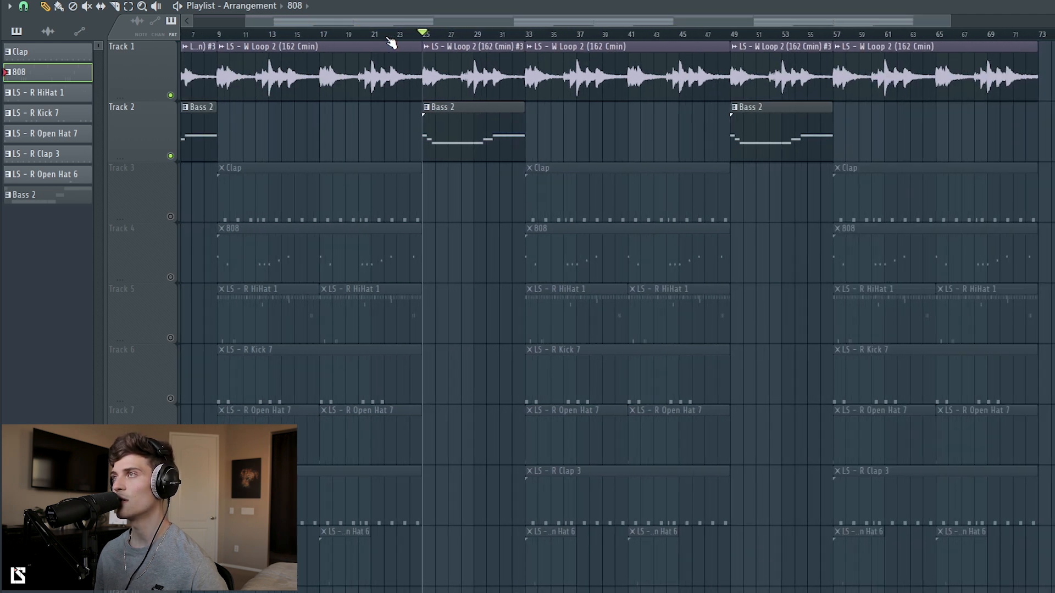
drag(400, 19, 368, 22)
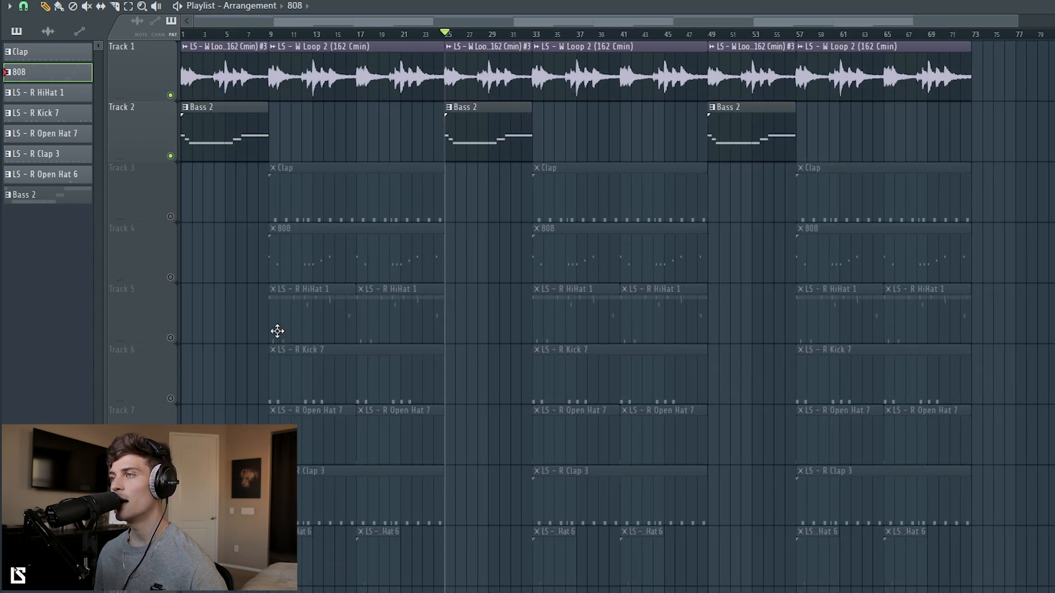
ctrl+click(171, 339)
ctrl+click(172, 339)
click(272, 38)
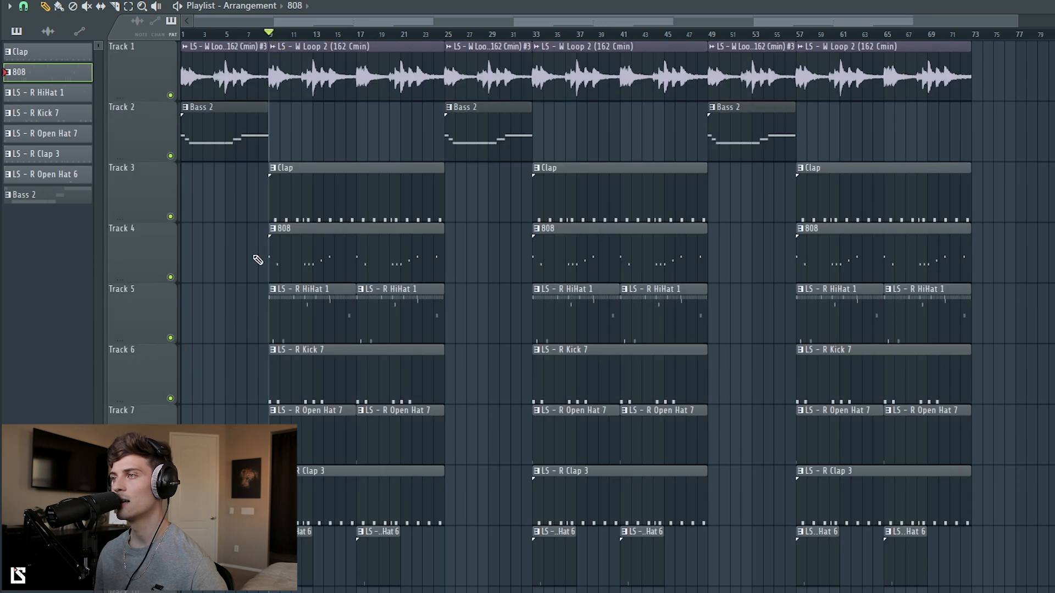
- Open the LS - R Kick 7 pattern in the piano roll and play through its kick notes past bar 9
double_click(311, 365)
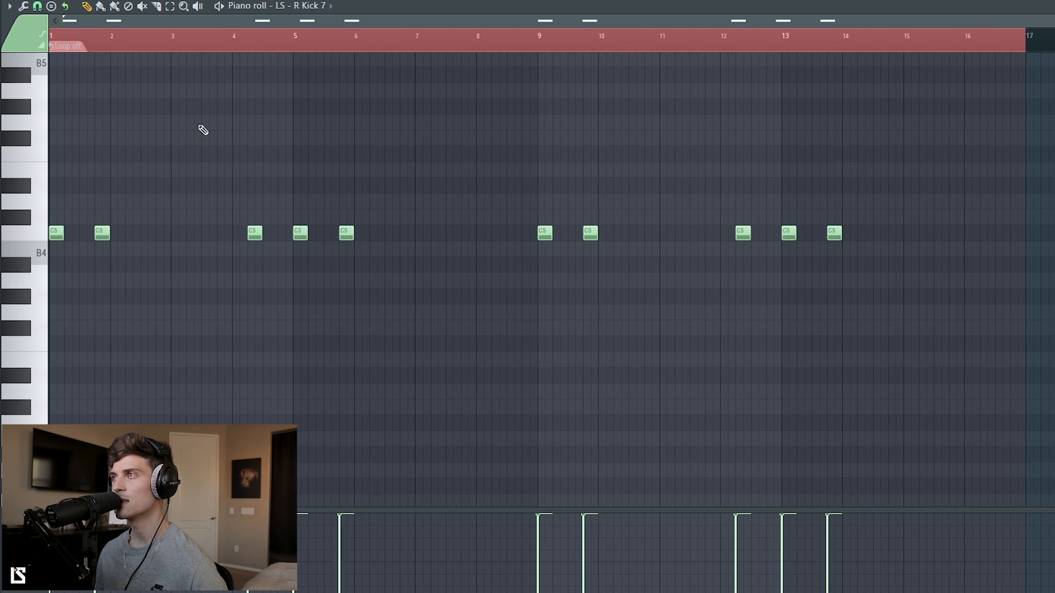
key(space)
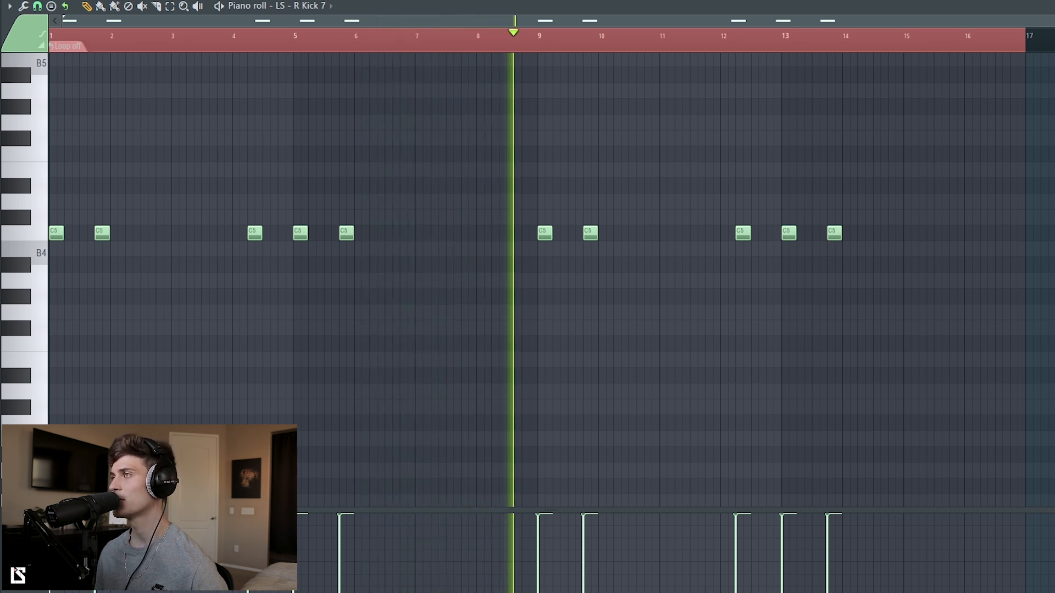
scroll(483, 37, up, 4)
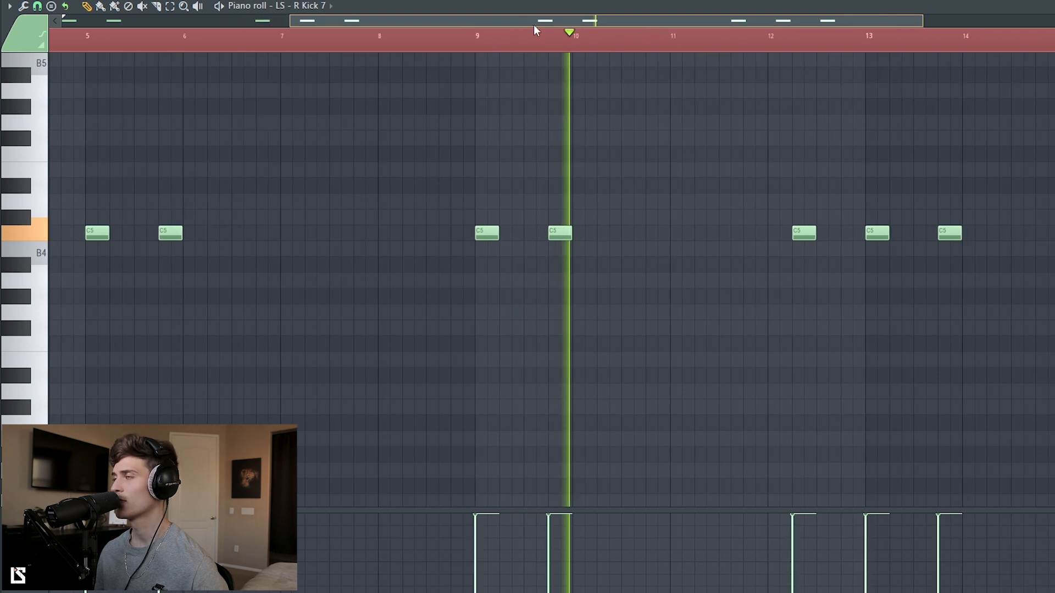
drag(504, 18, 622, 39)
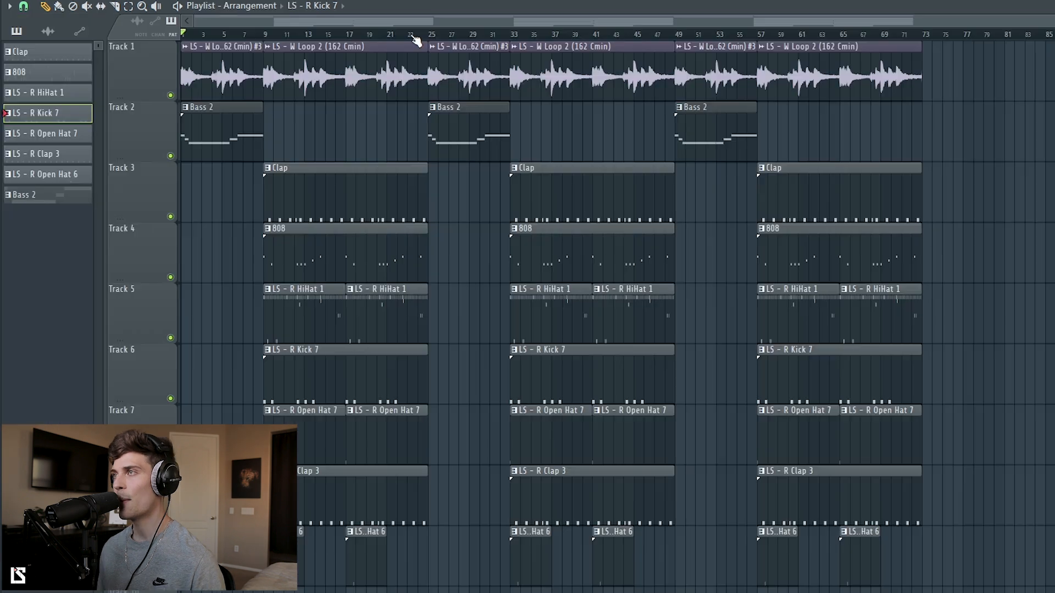
- Set the playlist playback position to about bar 23, just before the second Bass 2 section, and show the full arrangement
click(415, 36)
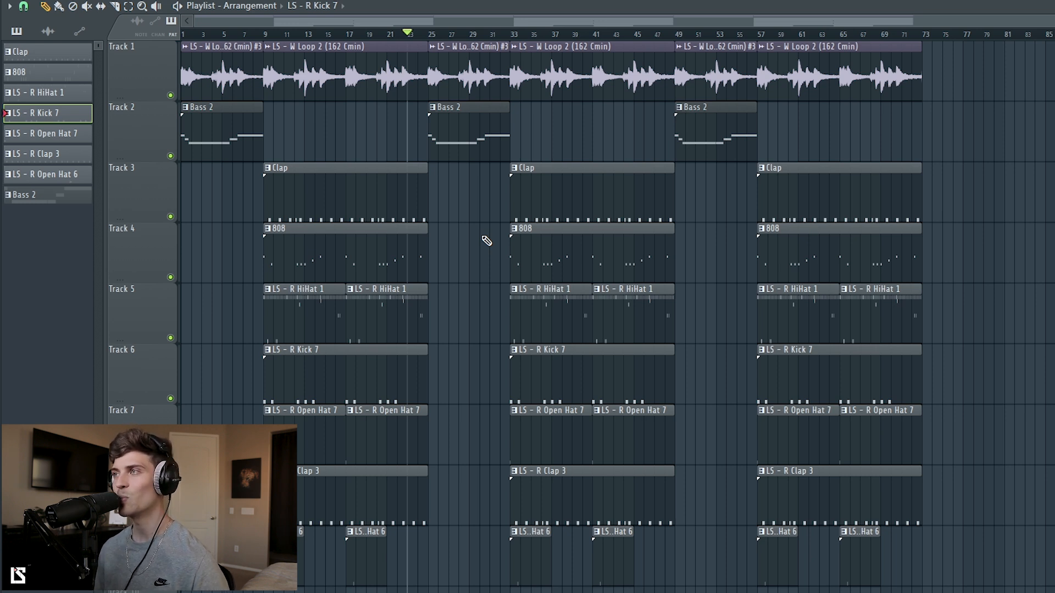
scroll(428, 43, up, 1)
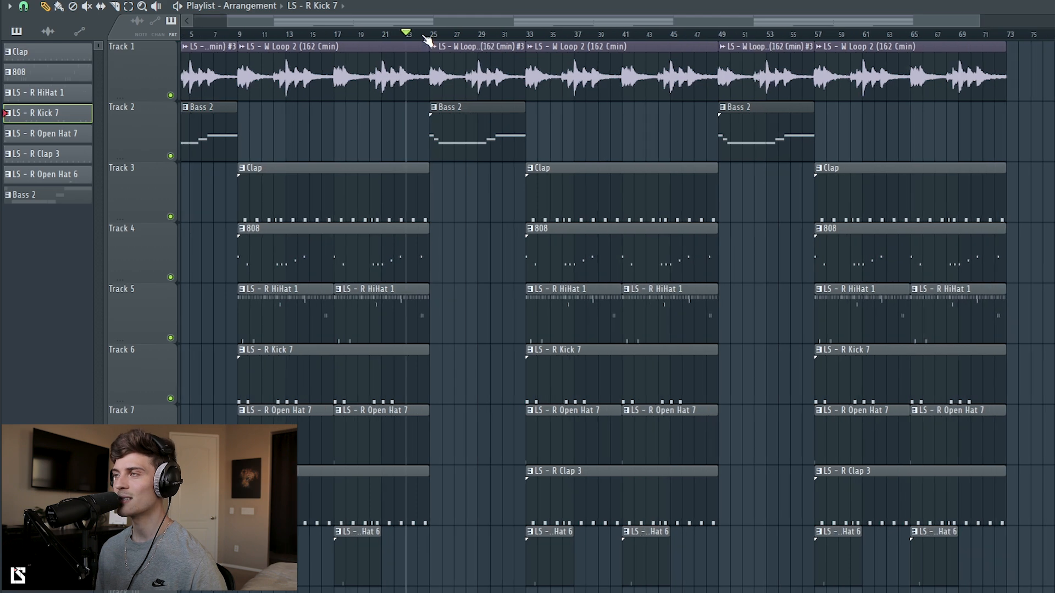
scroll(428, 40, down, 1)
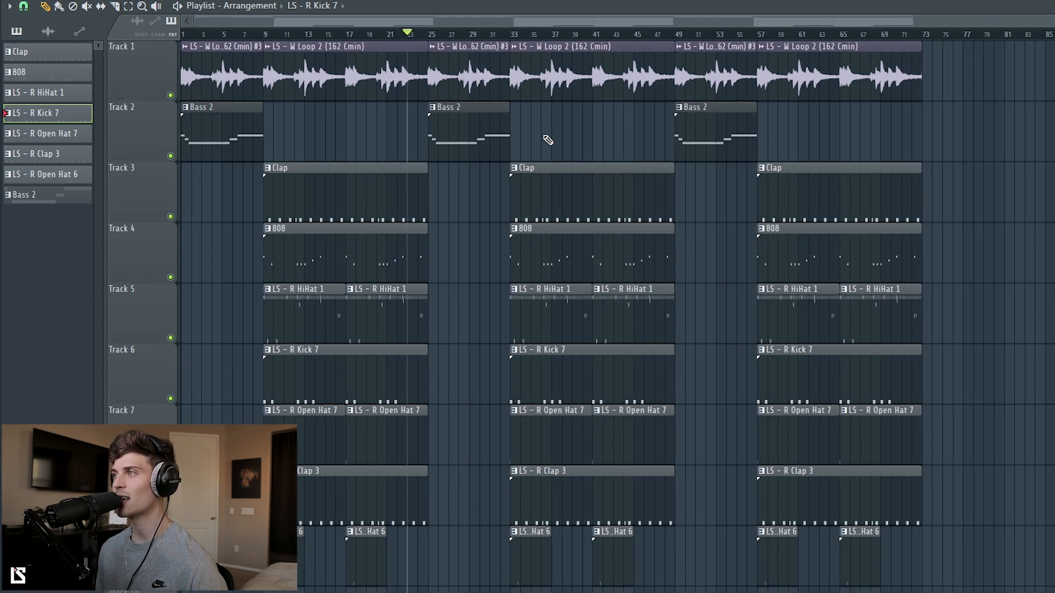